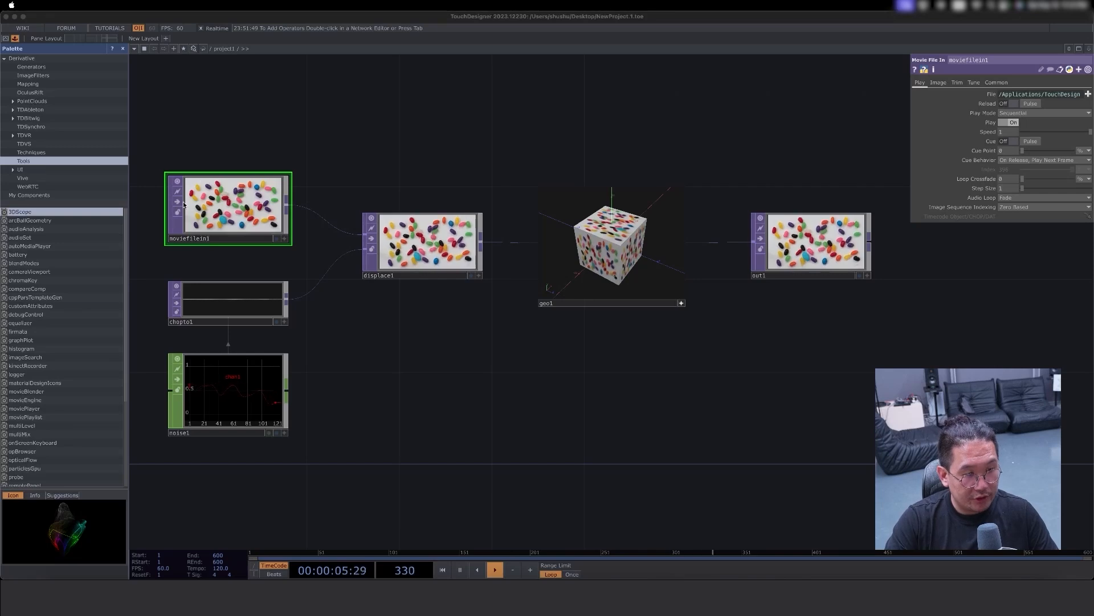
- Select all the default operators in the project1 network and delete them
drag(890, 471, 181, 127)
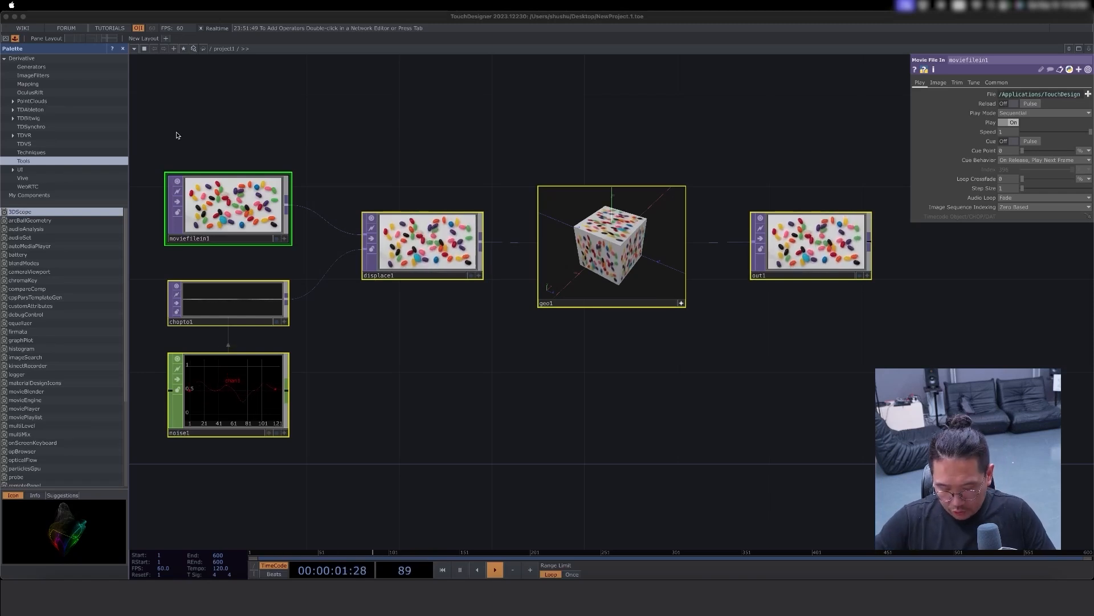
key(BackSpace)
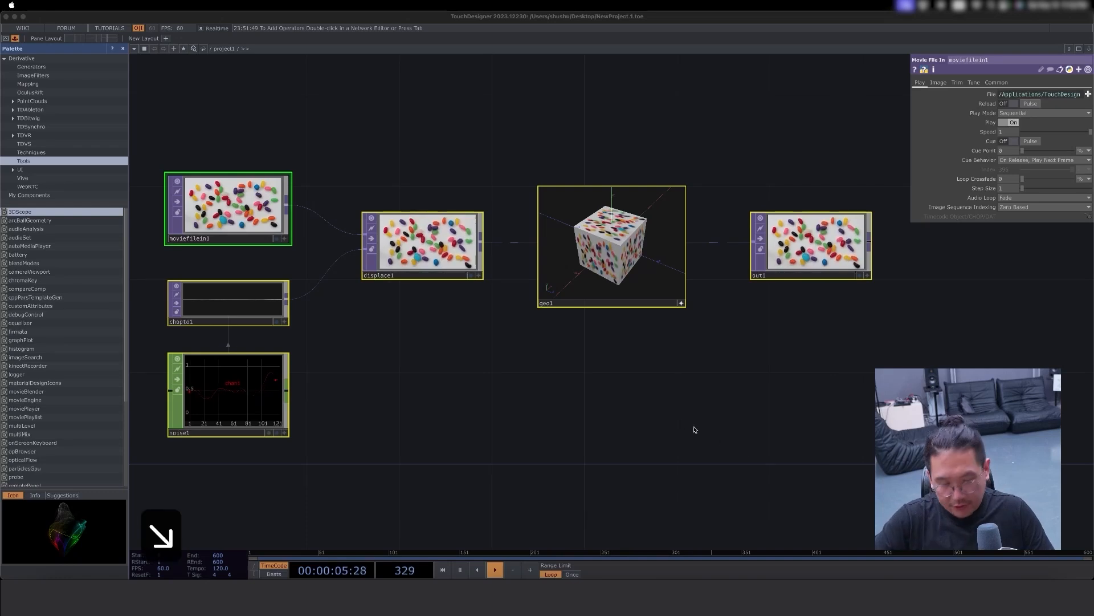
key(End)
key(BackSpace)
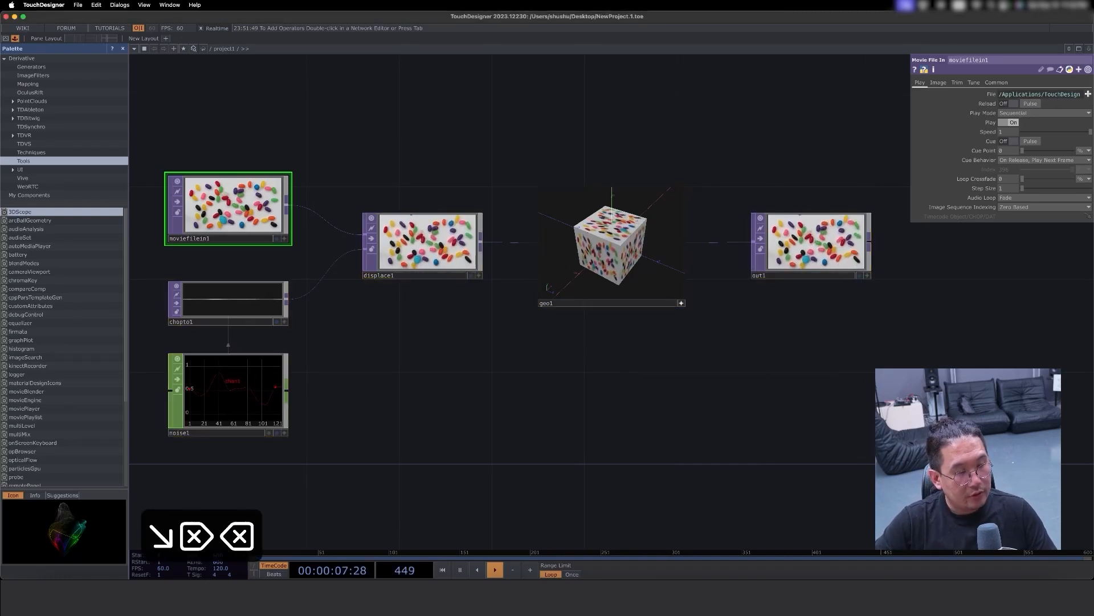
key(BackSpace)
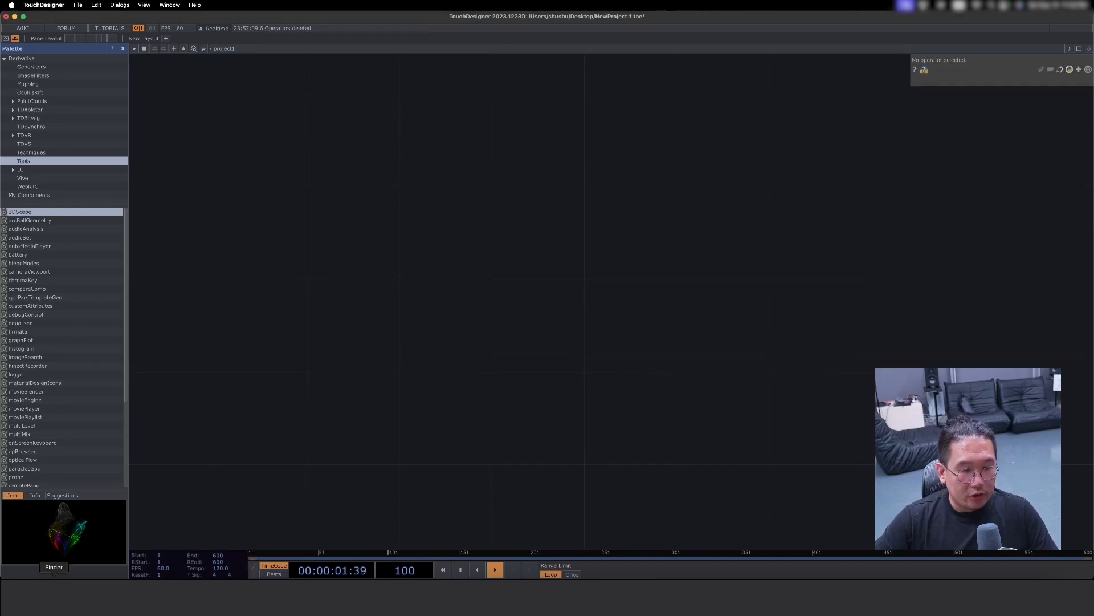
- Switch to Finder, move its window clear of the Palette, and open the Desktop folder
click(54, 596)
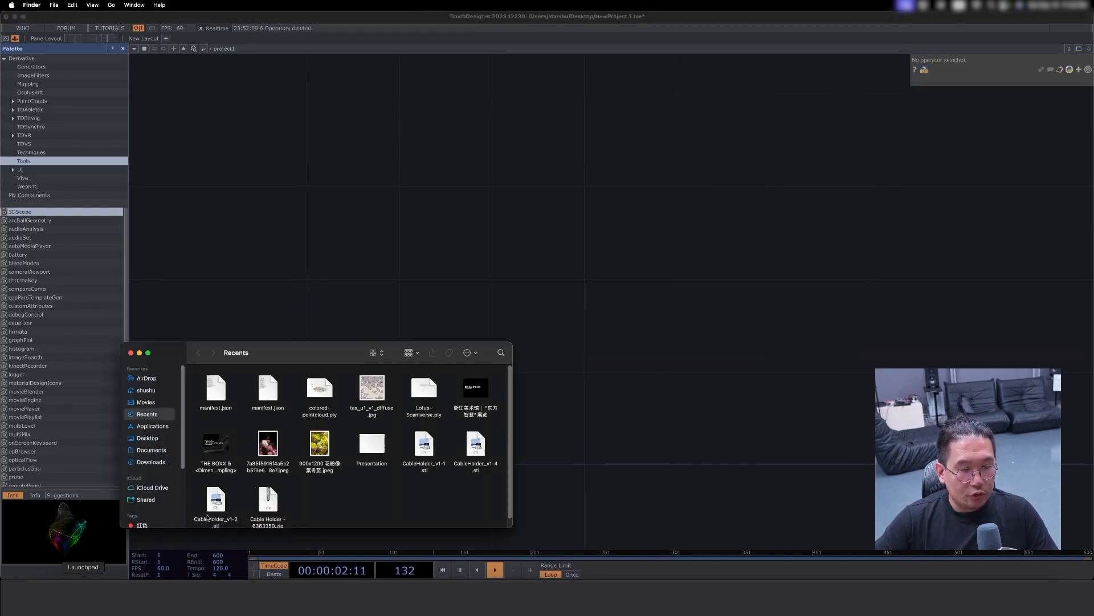
drag(279, 354, 400, 342)
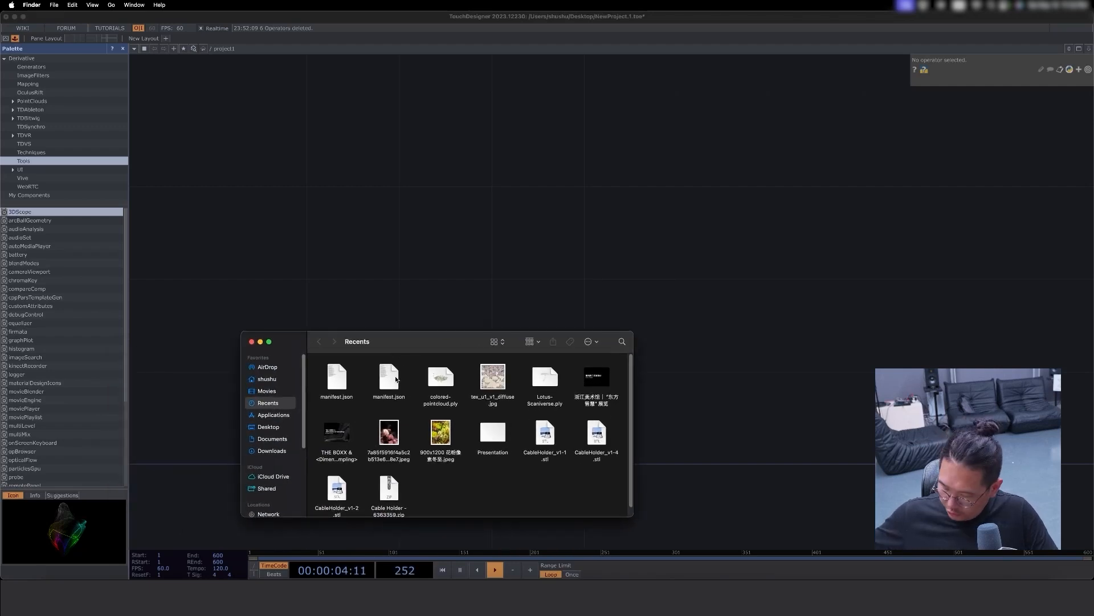
key(shift+super+d)
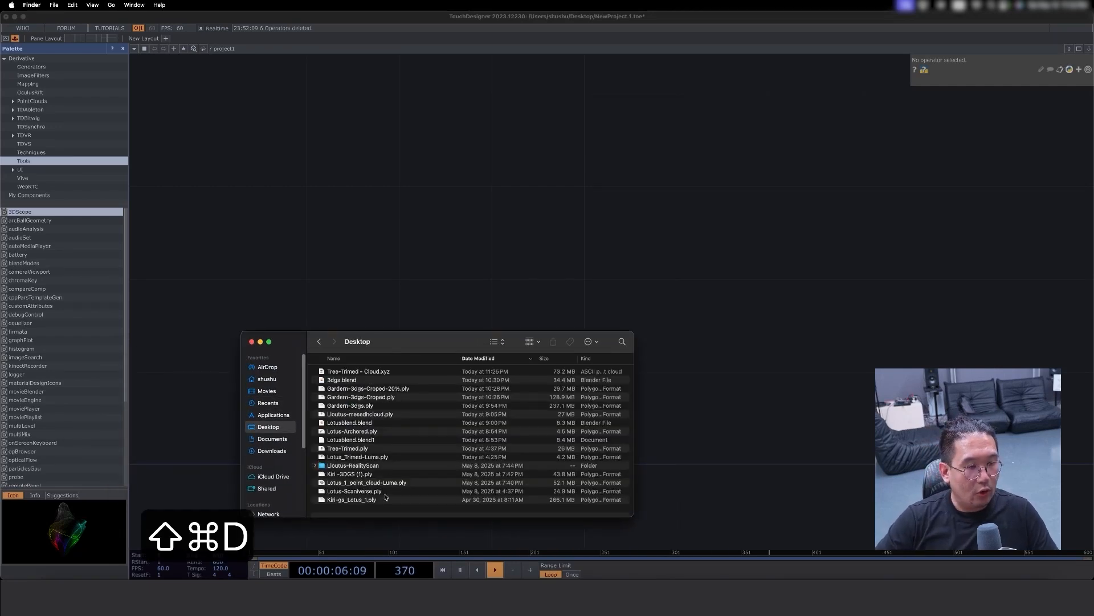
- Find Tree-Trimed.ply among the point cloud files on the Desktop and preview it
click(376, 500)
click(379, 490)
click(378, 483)
click(376, 448)
key(space)
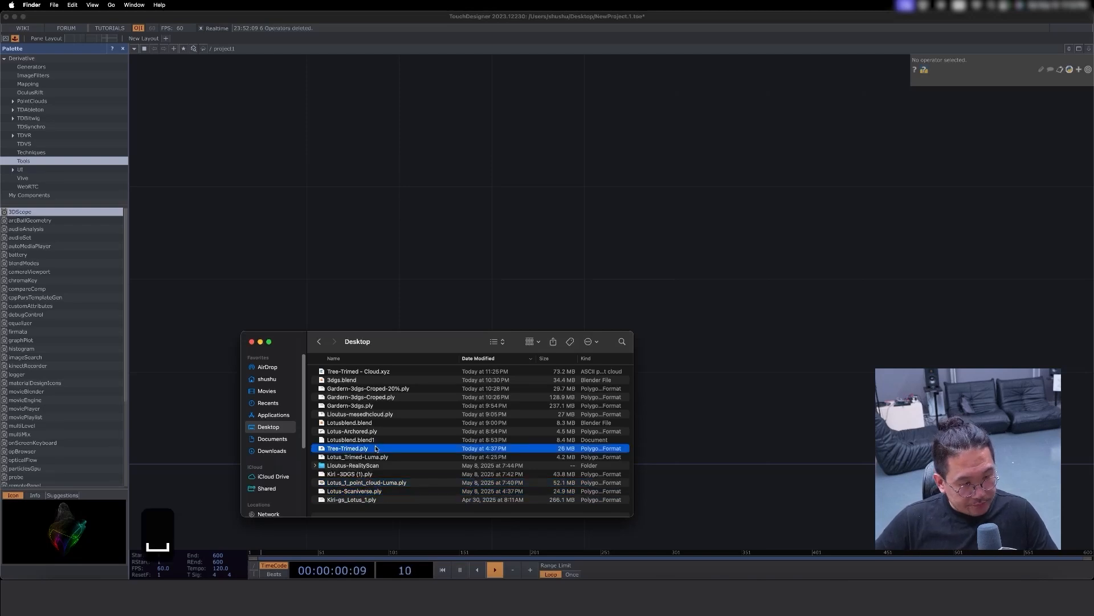
drag(510, 381, 486, 320)
scroll(523, 366, down, 3)
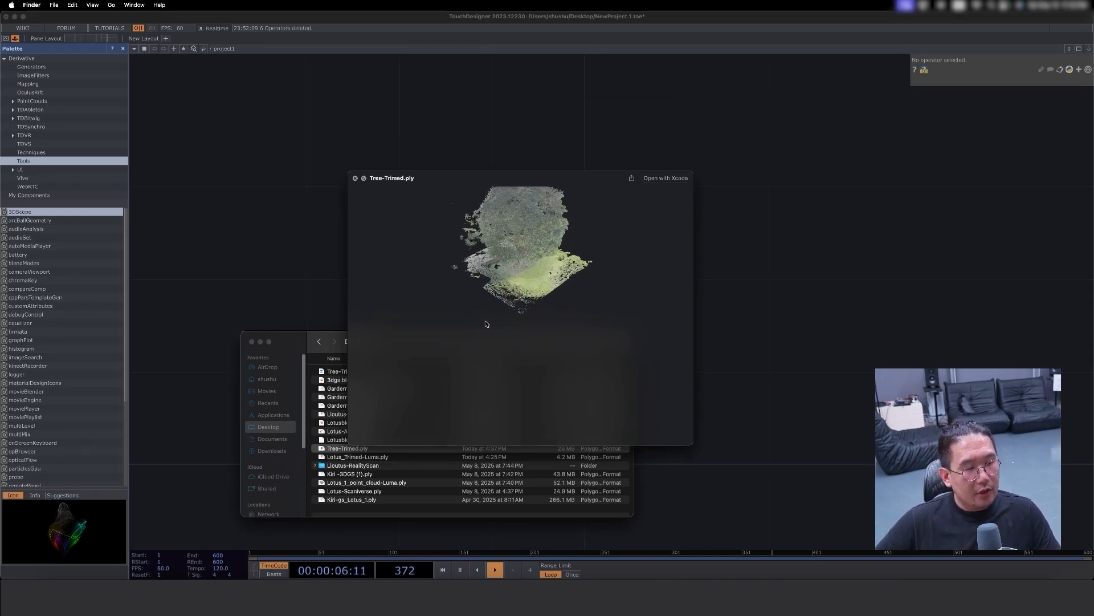
key(space)
- Import Tree-Trimed.ply from Finder into the empty TouchDesigner network as a Point File In TOP
drag(350, 452, 436, 259)
click(623, 290)
scroll(466, 262, up, 3)
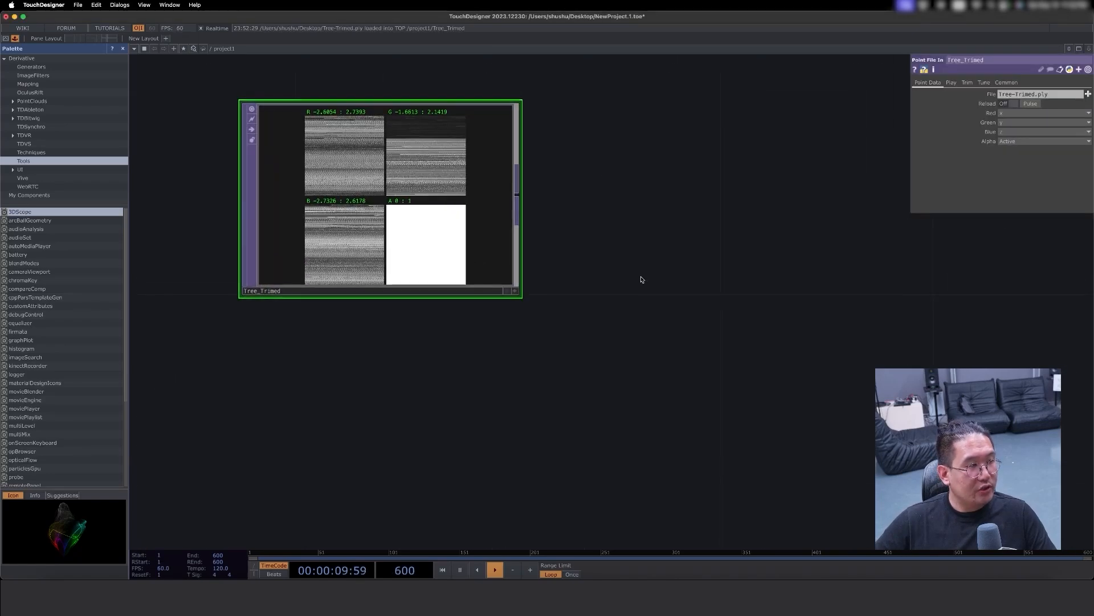
scroll(625, 353, right, 2)
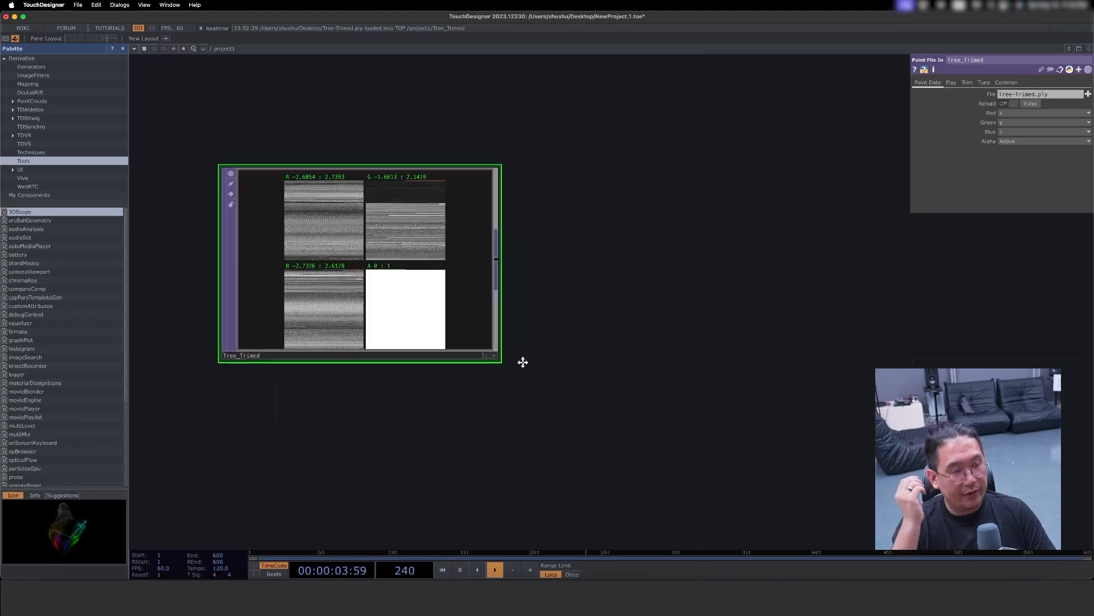
scroll(545, 359, right, 2)
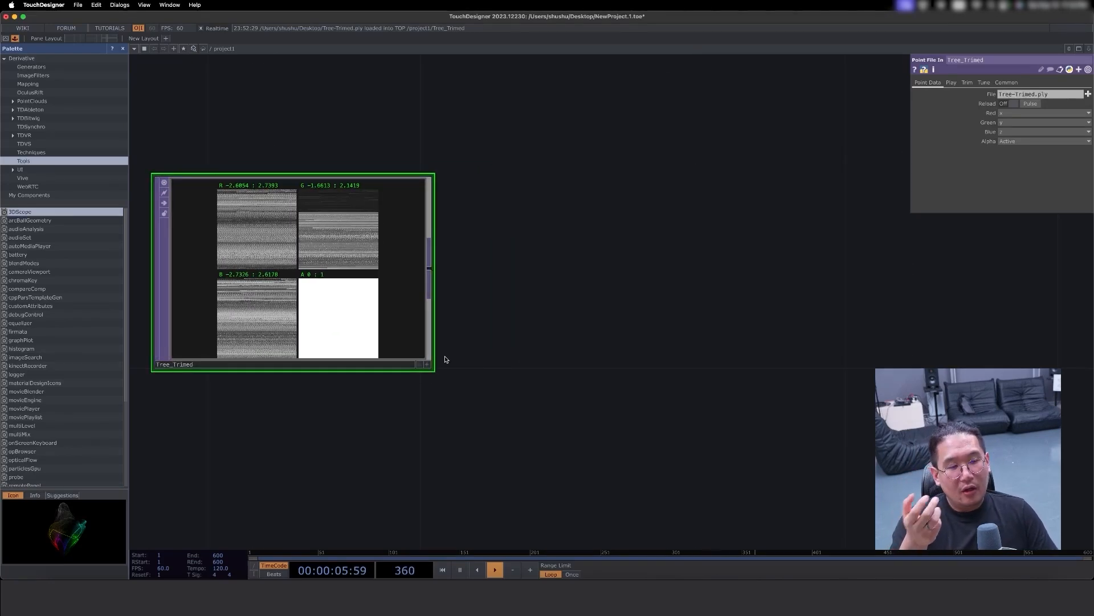
click(427, 364)
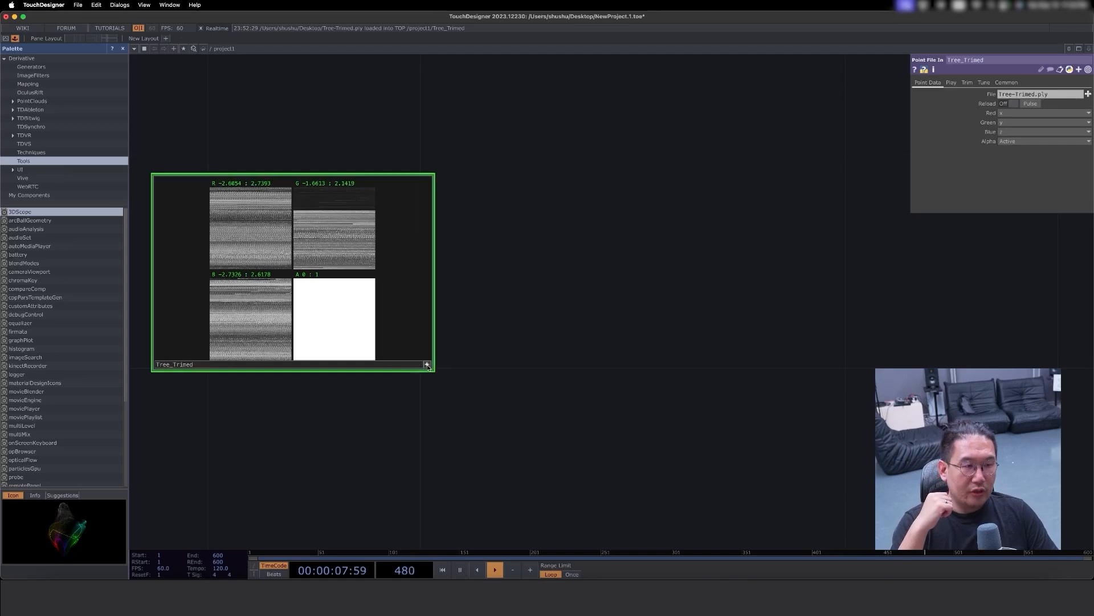
click(428, 364)
scroll(456, 350, down, 3)
click(432, 321)
click(432, 321)
scroll(450, 339, up, 3)
scroll(451, 339, left, 3)
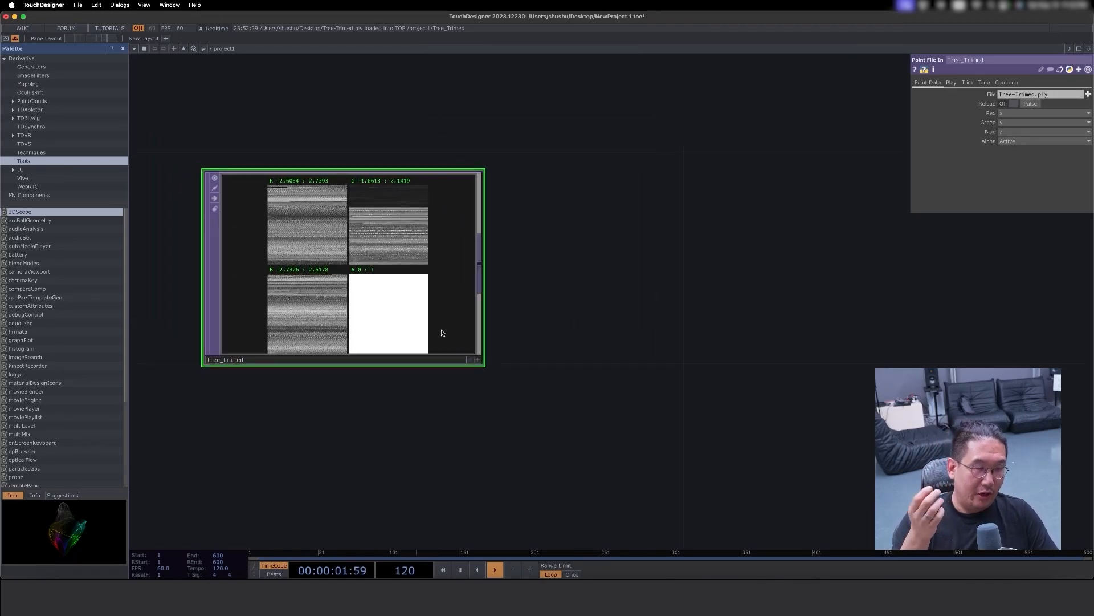
- Display the Tree_Trimed operator's data as points in its viewer and examine the tree from different angles
click(478, 360)
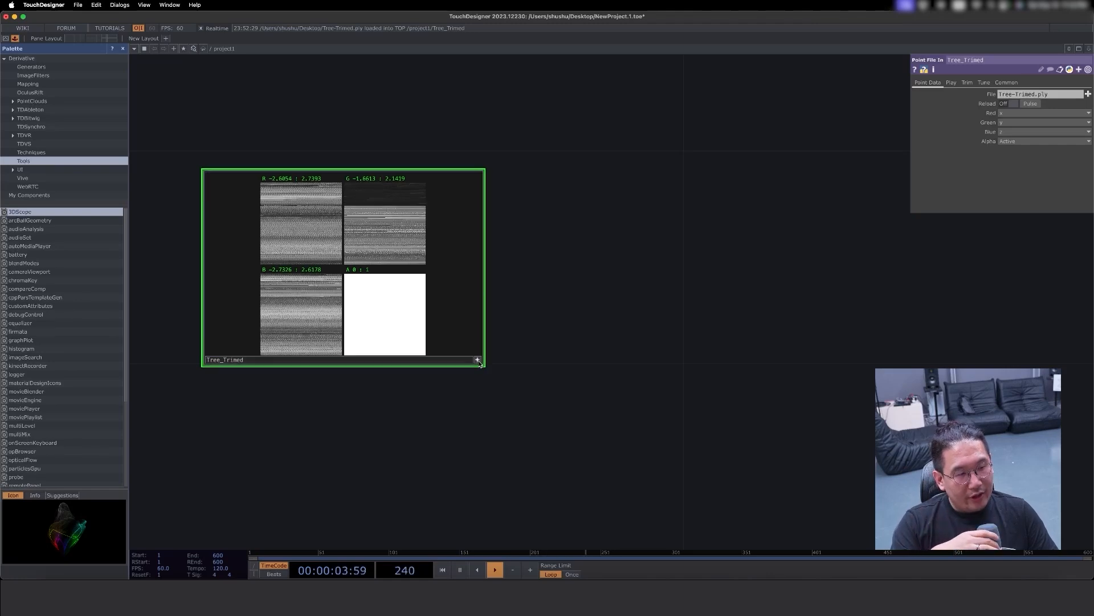
right_click(452, 331)
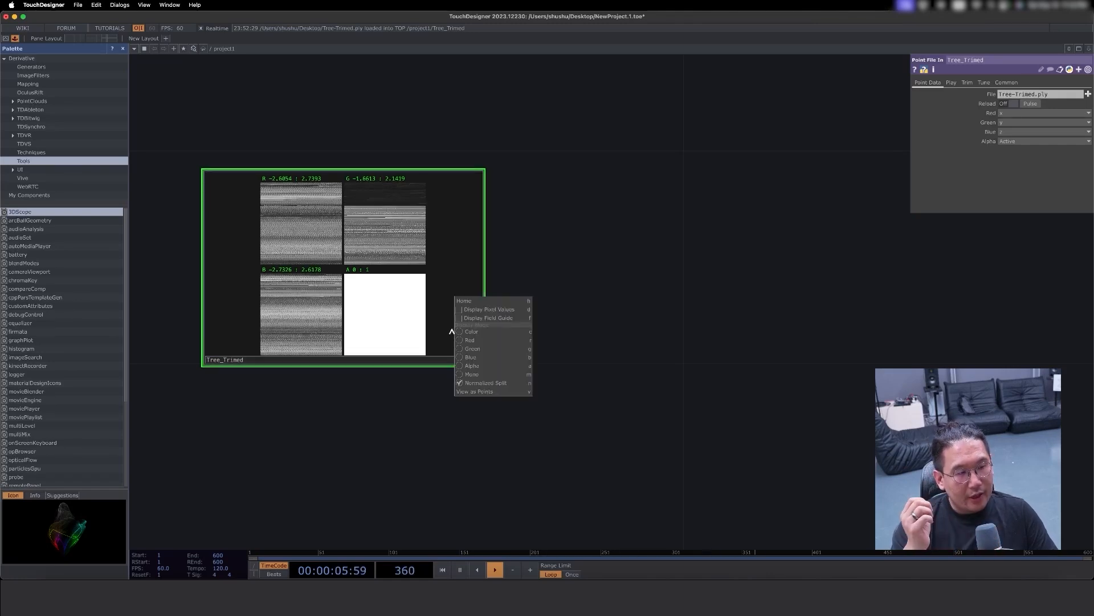
click(482, 392)
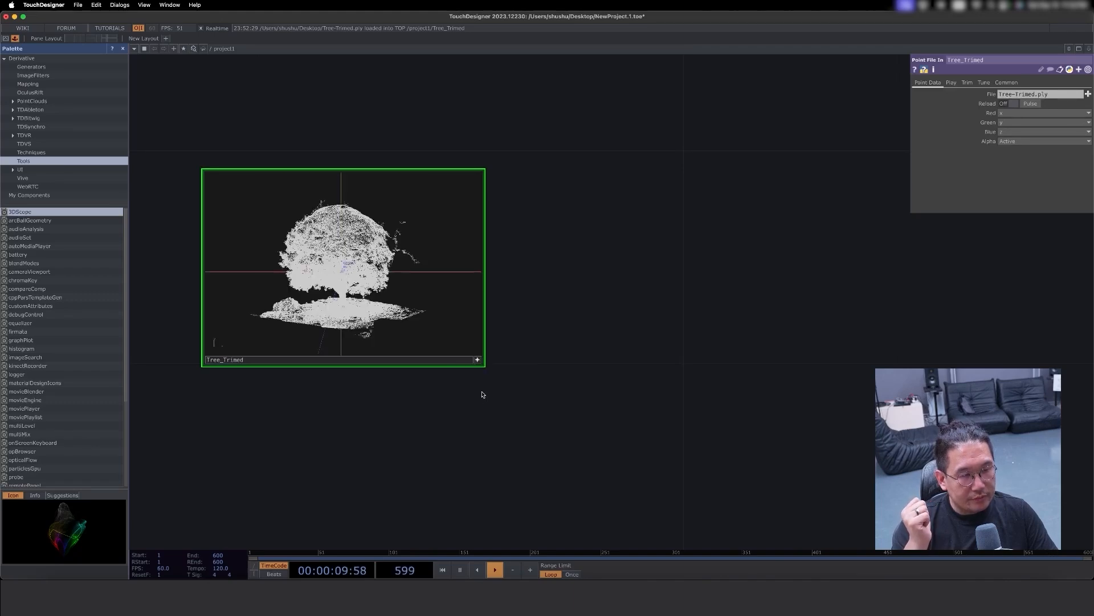
drag(412, 309, 379, 268)
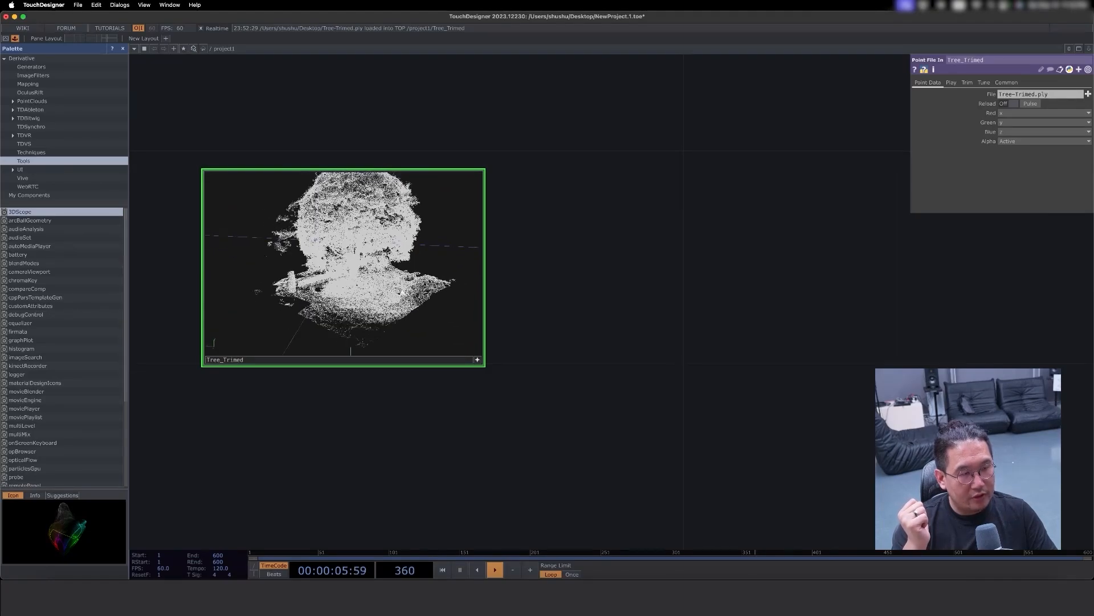
drag(557, 335, 544, 362)
drag(443, 361, 359, 326)
click(465, 386)
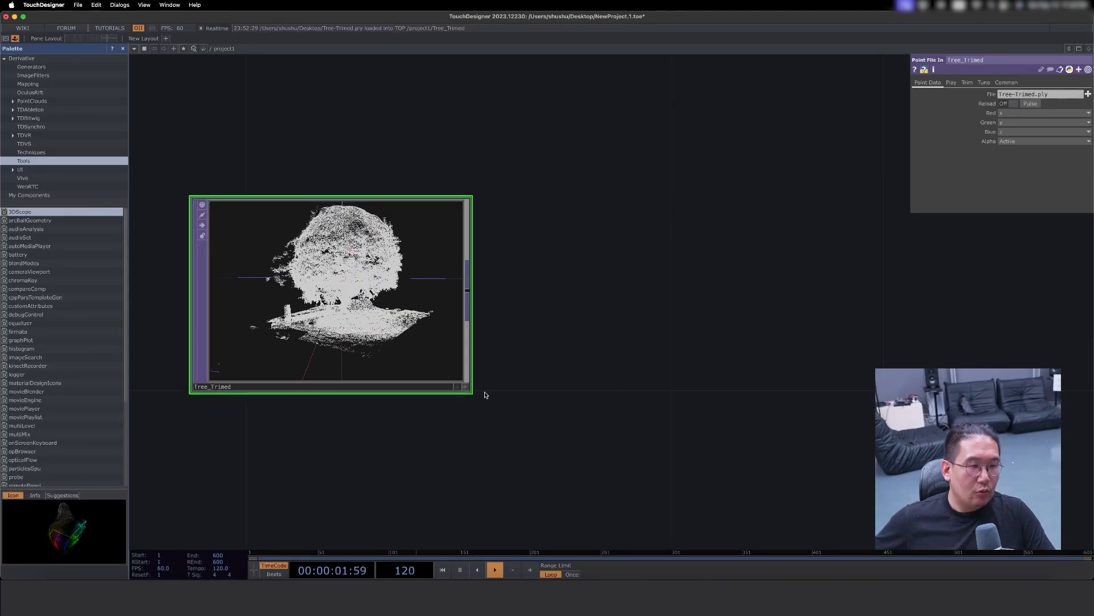
- Create a Point File Select TOP and place it directly below the Tree_Trimed operator
scroll(502, 376, down, 5)
key(Tab)
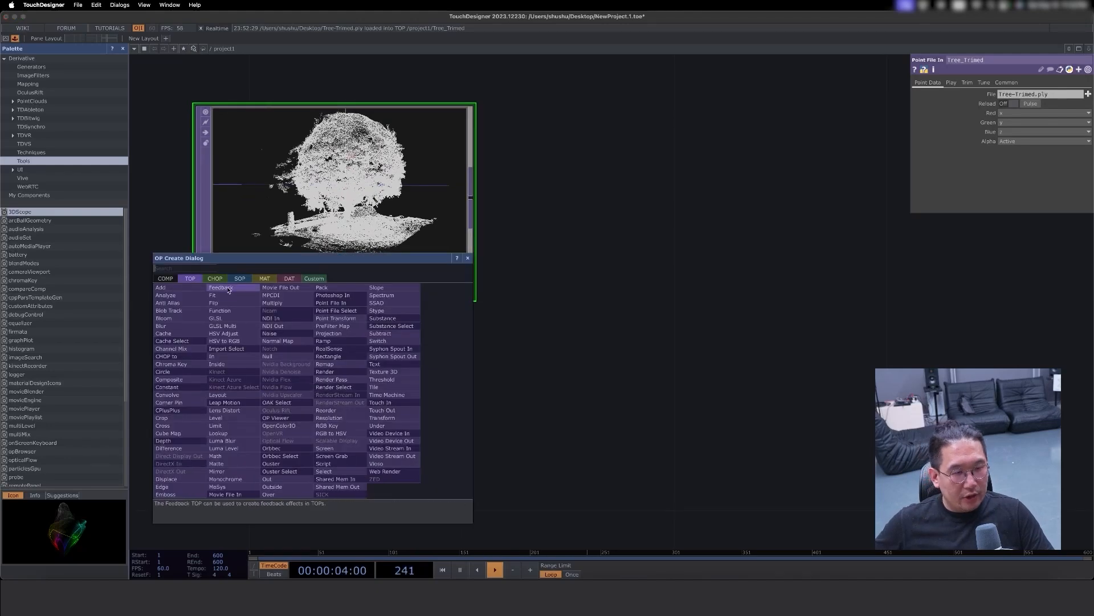
click(623, 385)
key(Tab)
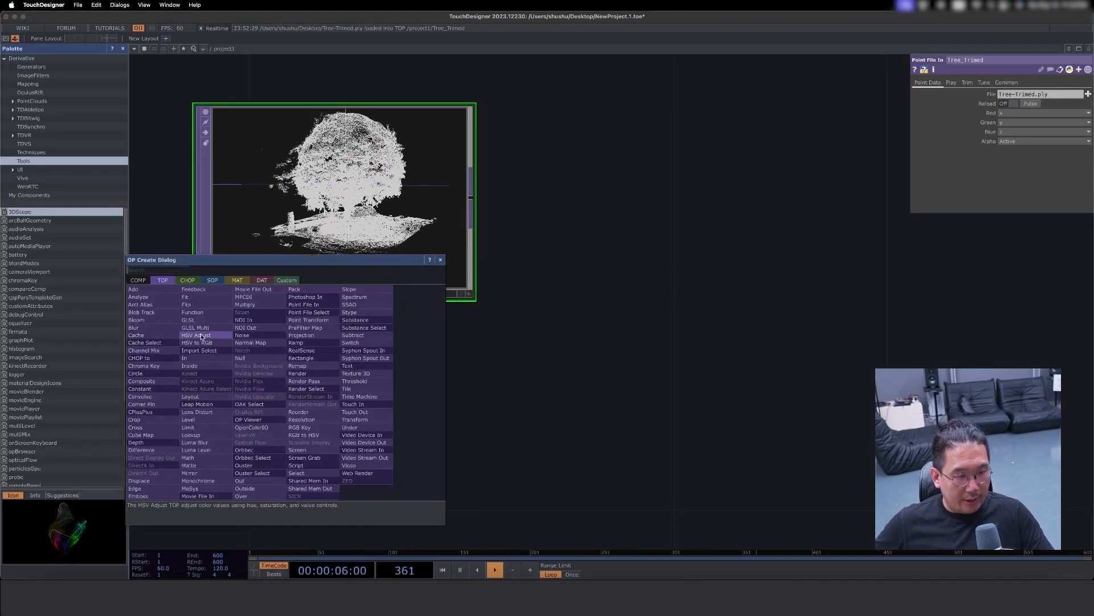
text(pl)
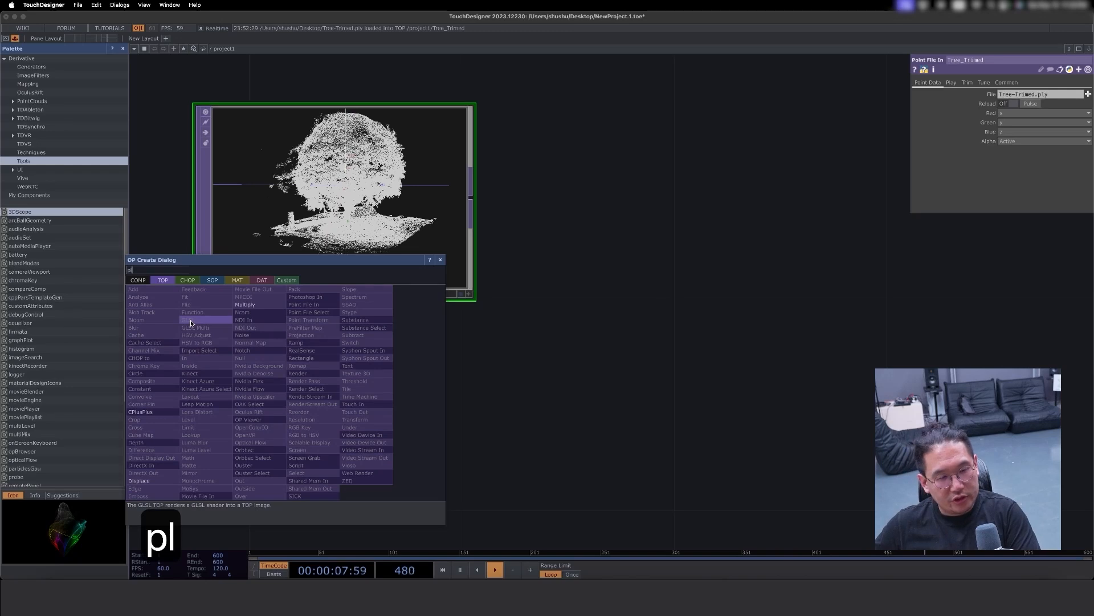
key(BackSpace)
text(oint)
click(308, 312)
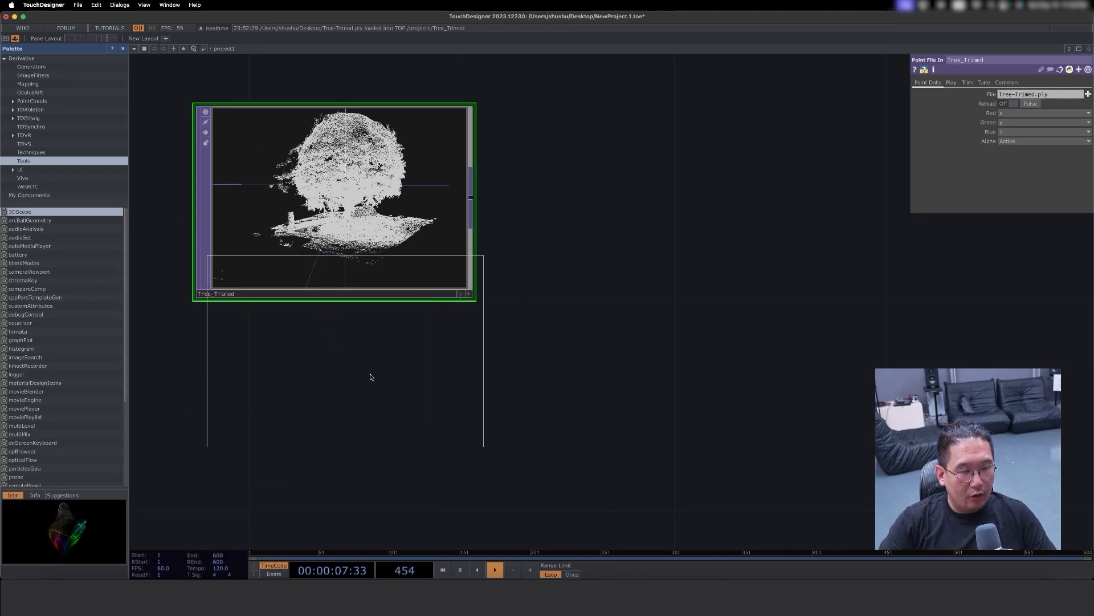
click(352, 410)
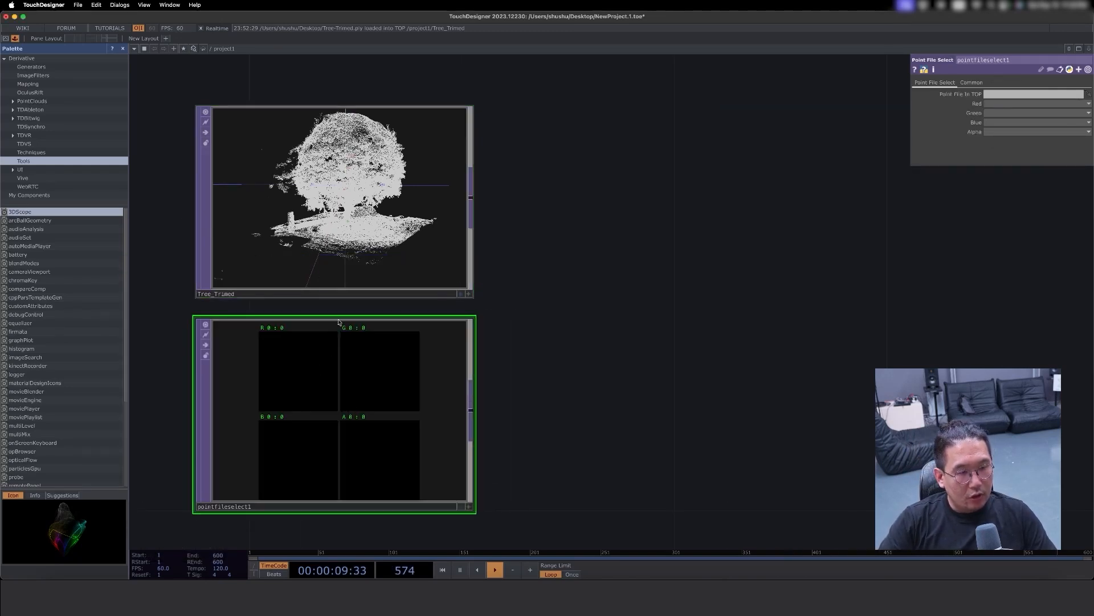
click(319, 258)
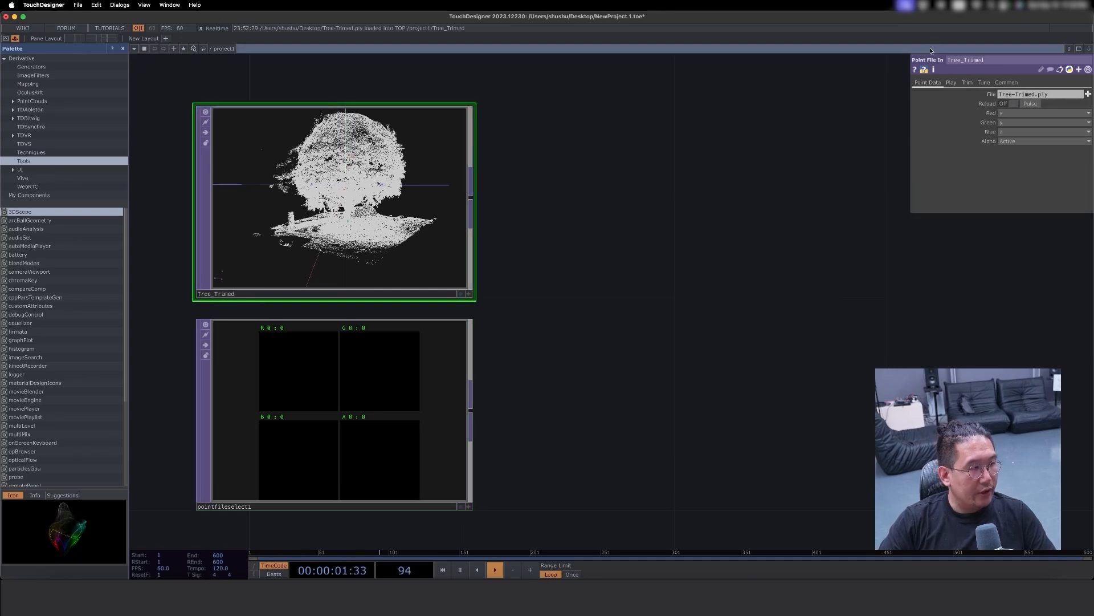
key(Tab)
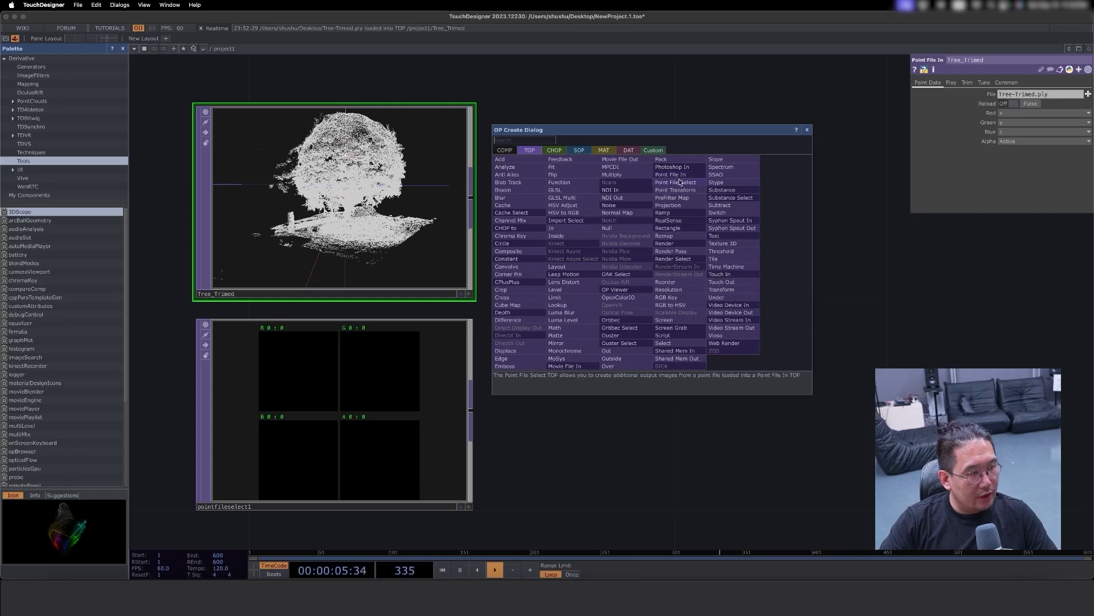
click(860, 254)
- Assign Tree_Trimed as the Point File In TOP source of the Point File Select operator
click(261, 423)
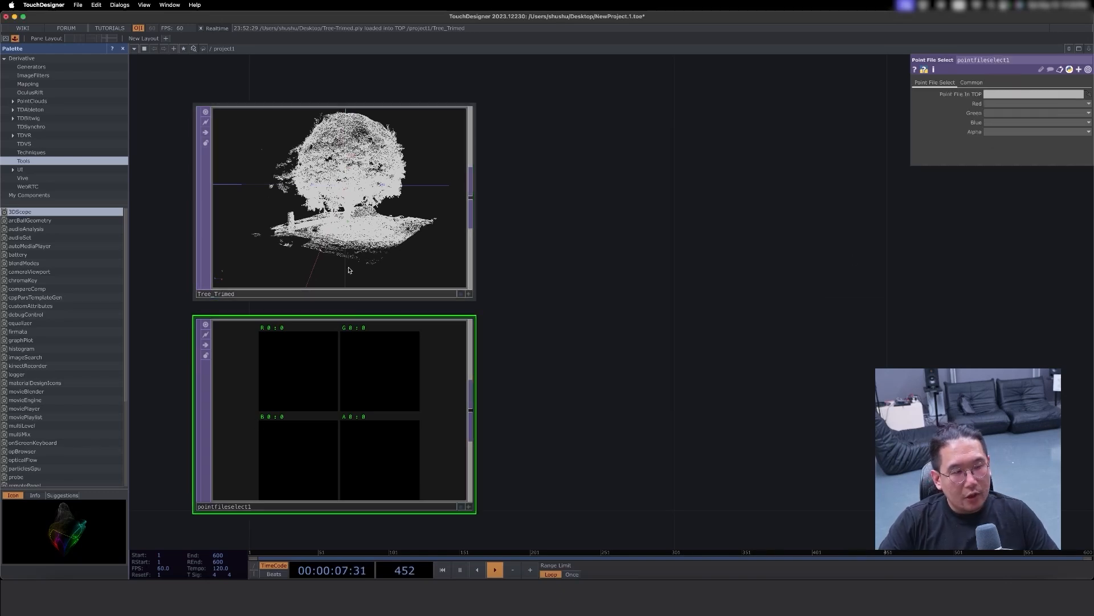
click(349, 236)
click(384, 383)
drag(360, 228, 1034, 94)
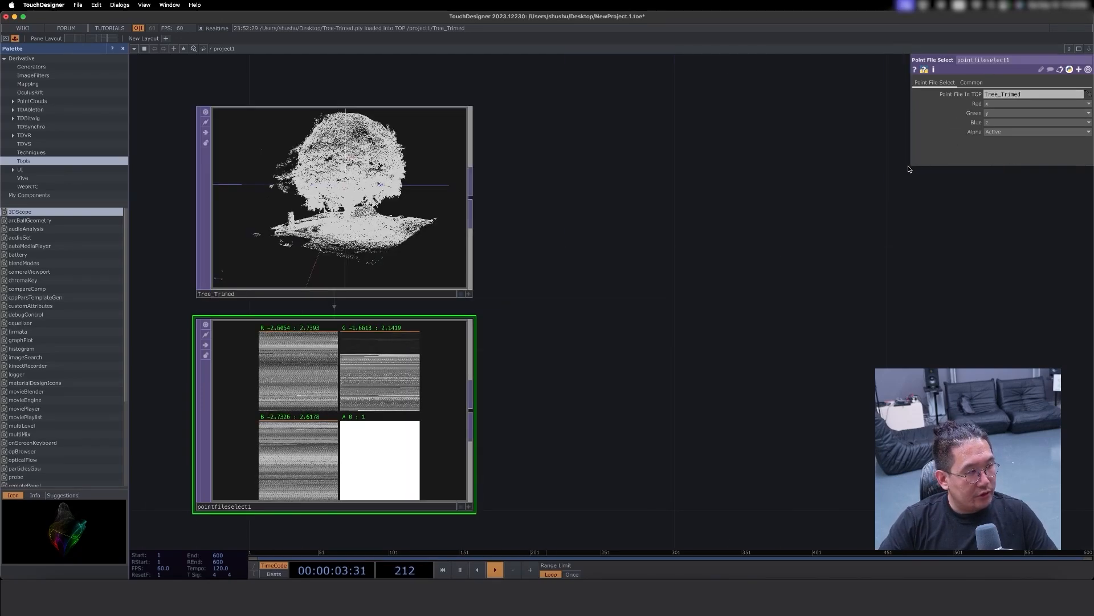
- Widen the parameter window and set the Point File Select's Red, Green and Blue channels to red, green and blue
drag(912, 165, 731, 164)
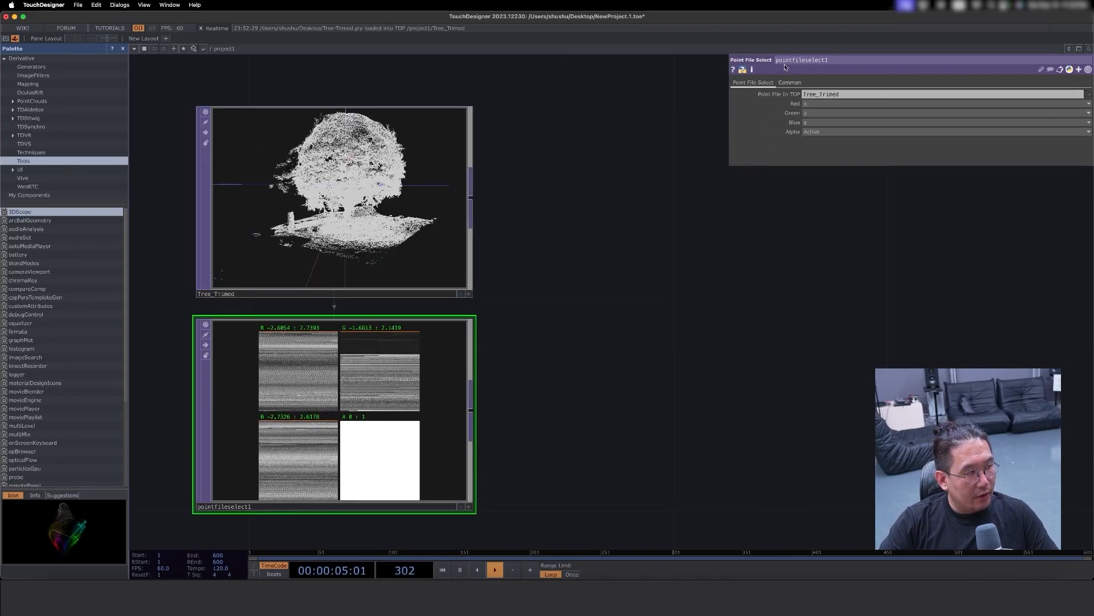
click(809, 105)
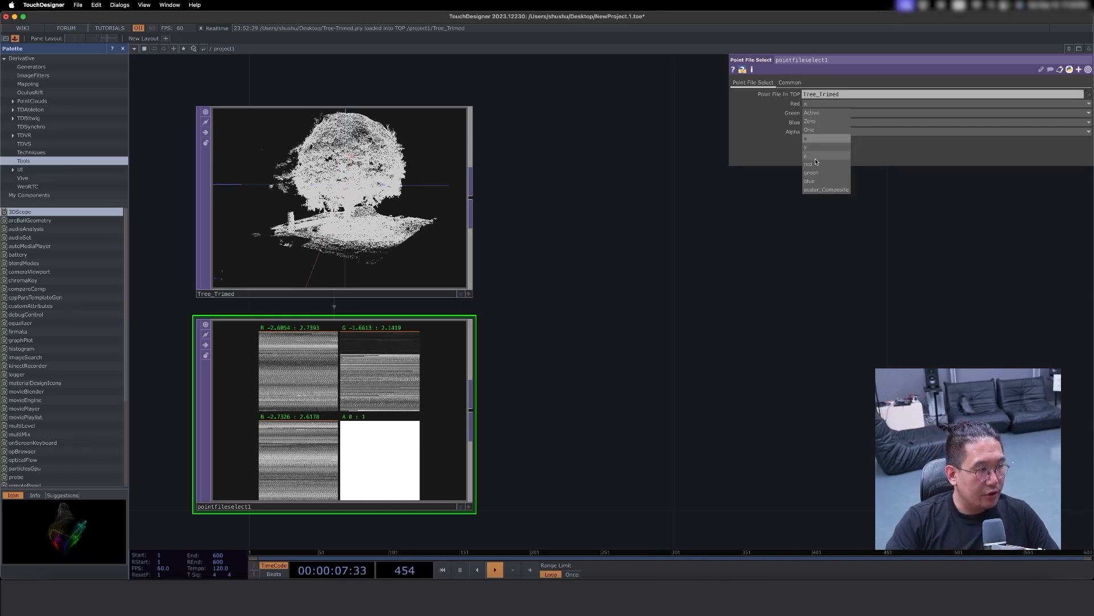
click(815, 163)
click(818, 114)
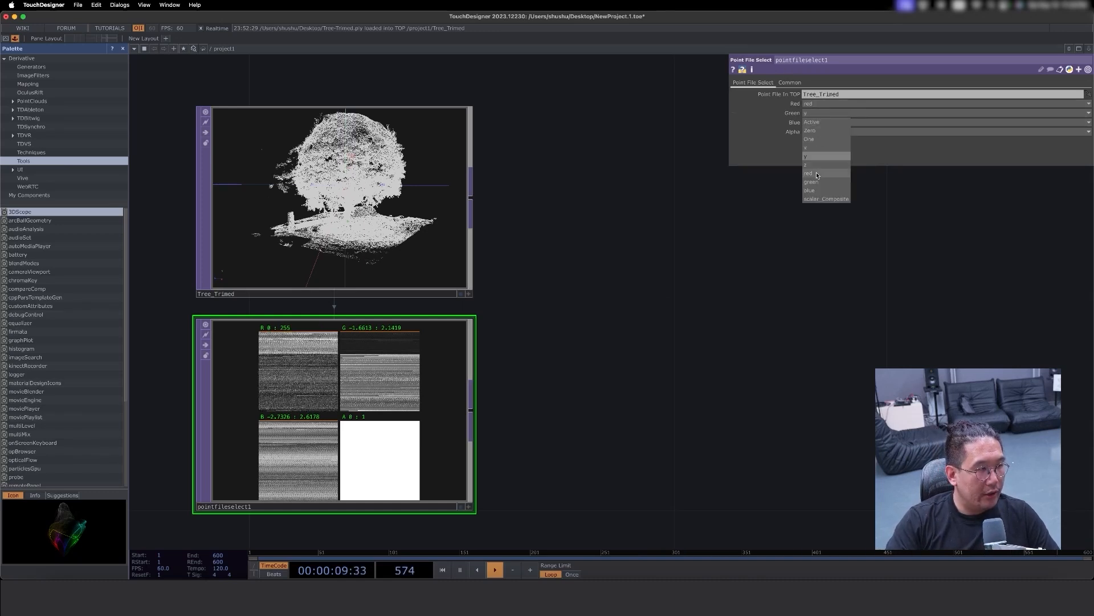
click(814, 184)
click(817, 124)
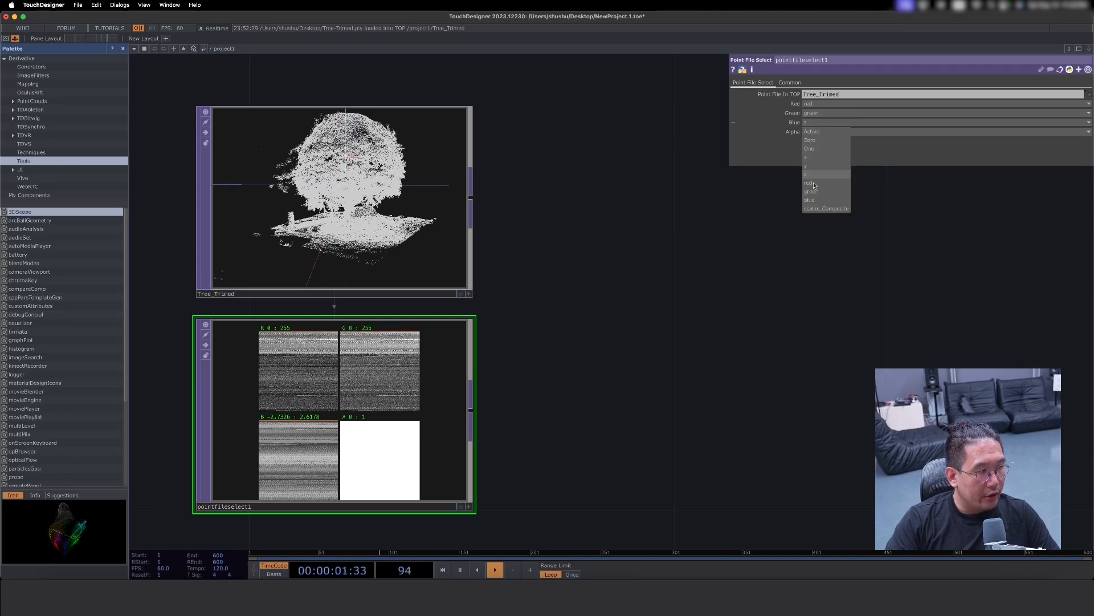
click(815, 200)
- Activate the Point File Select viewer and switch its display mode to Color
drag(590, 343, 610, 251)
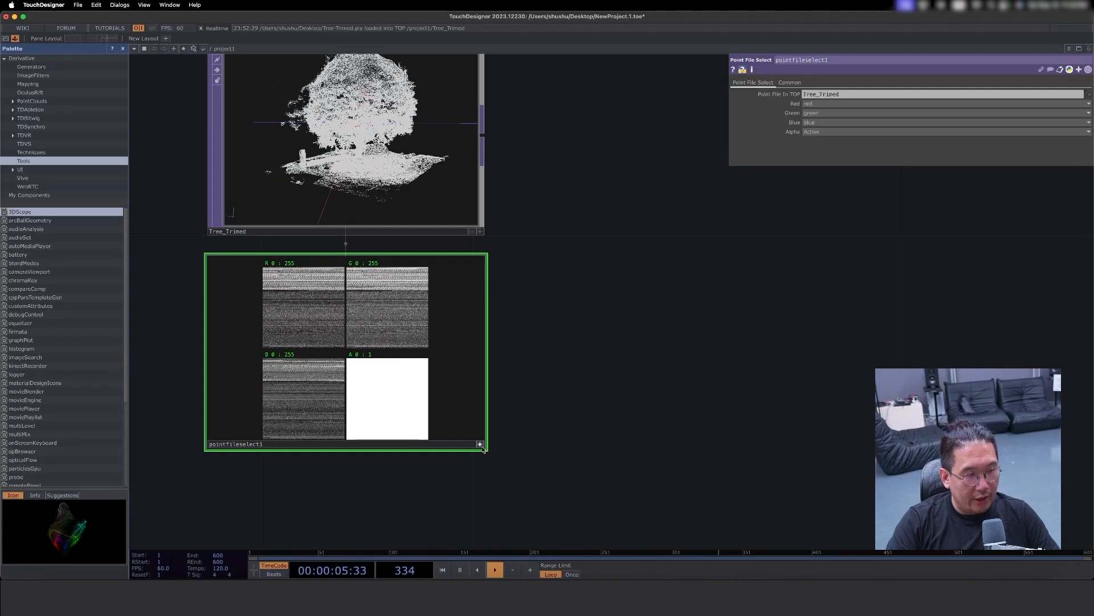
right_click(467, 370)
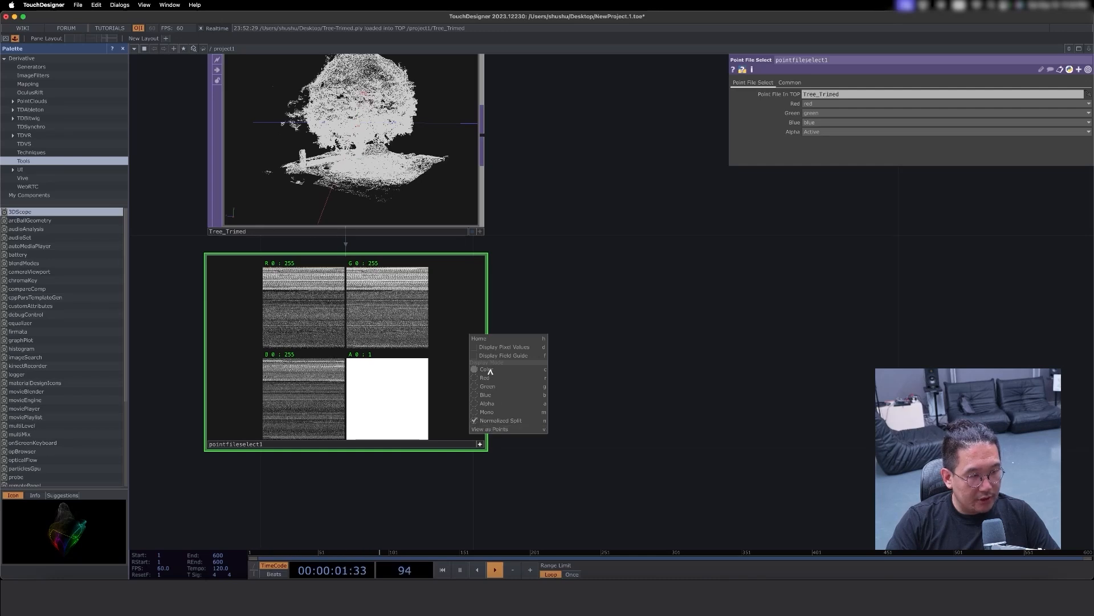
key(a)
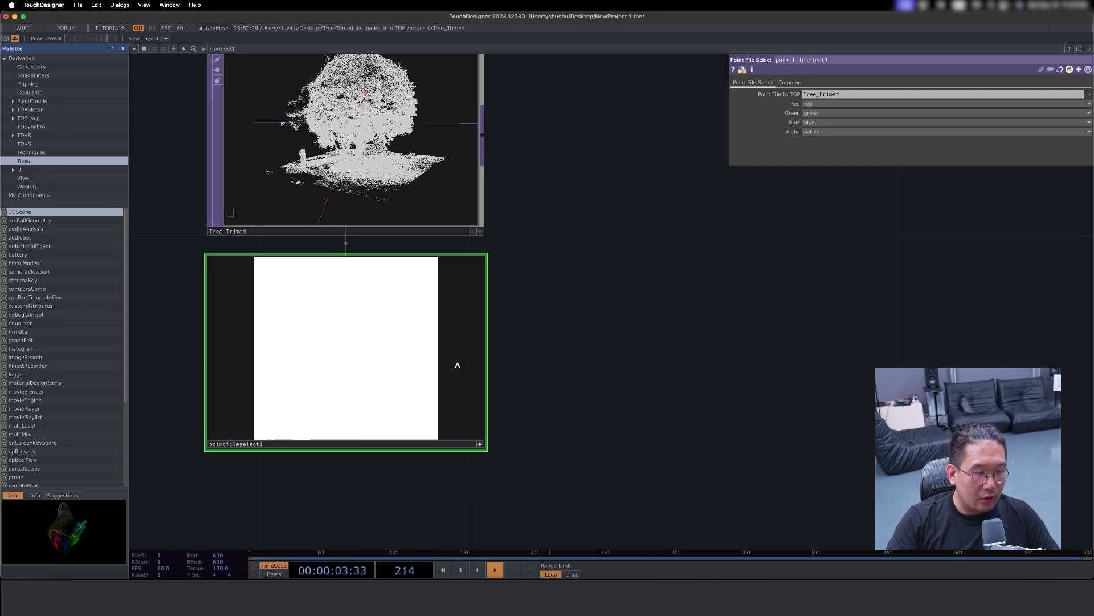
right_click(436, 400)
click(456, 367)
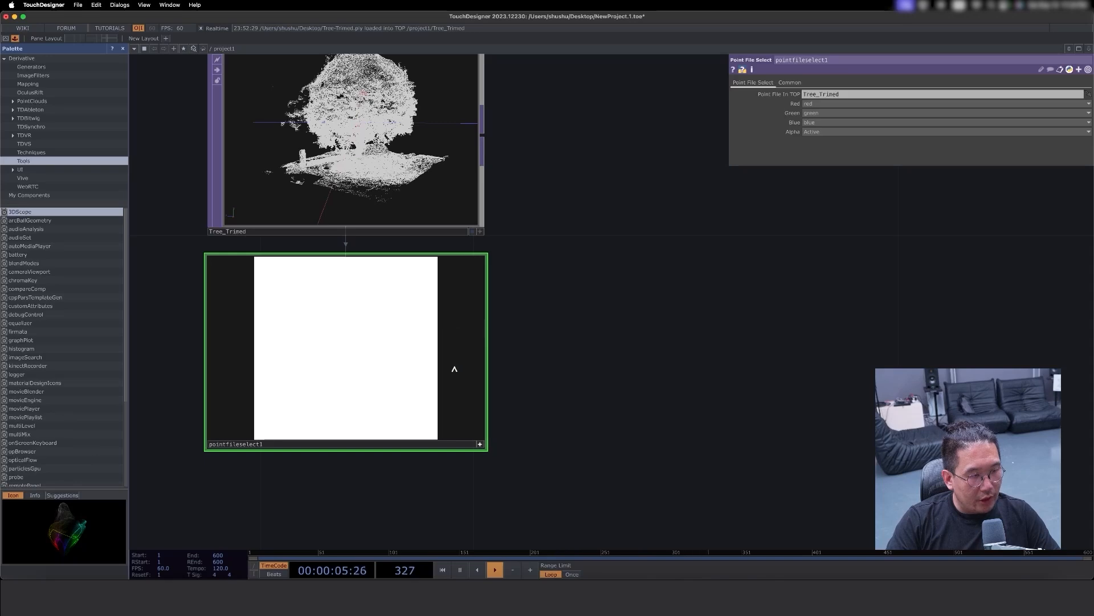
- Display the Point File Select's red, green, blue and alpha channels as separate images in its viewer, then deactivate the viewer
right_click(453, 368)
click(481, 422)
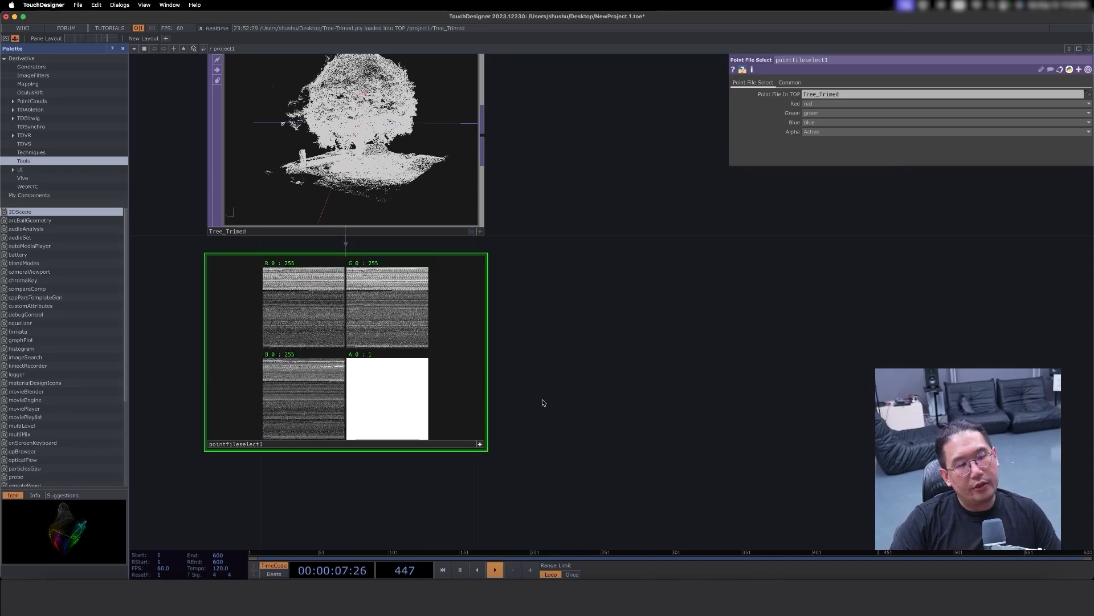
drag(478, 451, 481, 448)
drag(452, 374, 444, 428)
drag(556, 397, 489, 444)
drag(472, 398, 466, 441)
drag(528, 330, 590, 276)
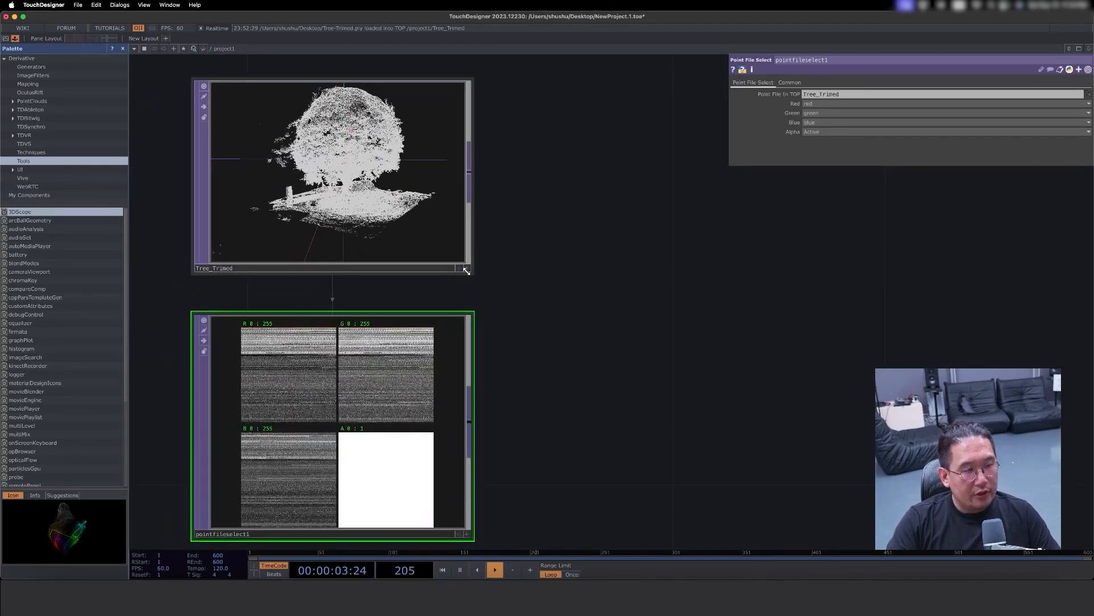
- Switch the Tree_Trimed viewer to View as Image to compare its channels with the Point File Select's, then deactivate the viewer
right_click(401, 175)
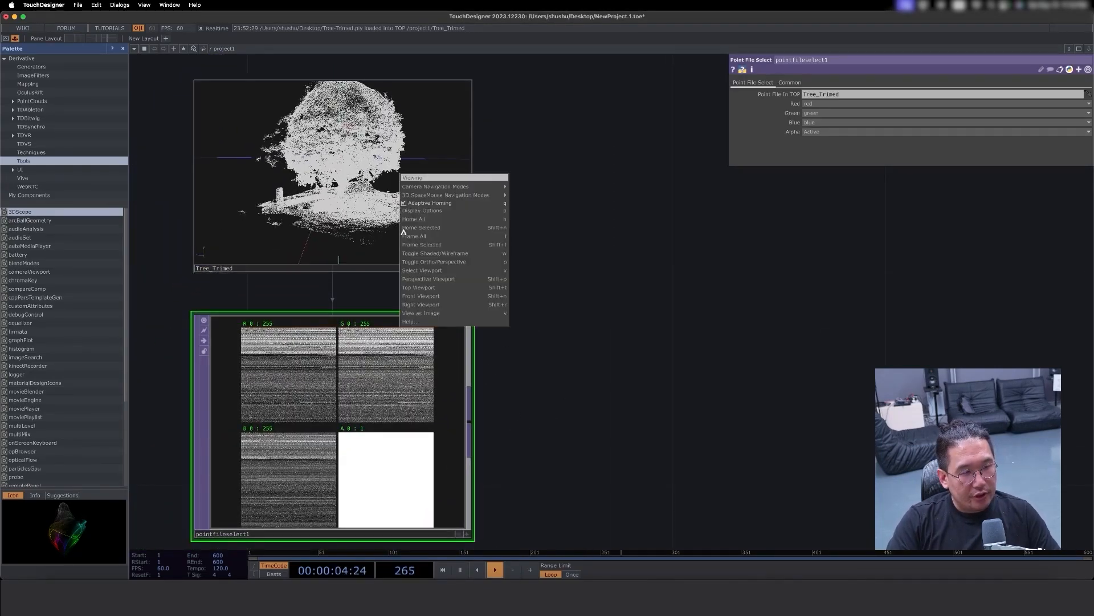
click(441, 314)
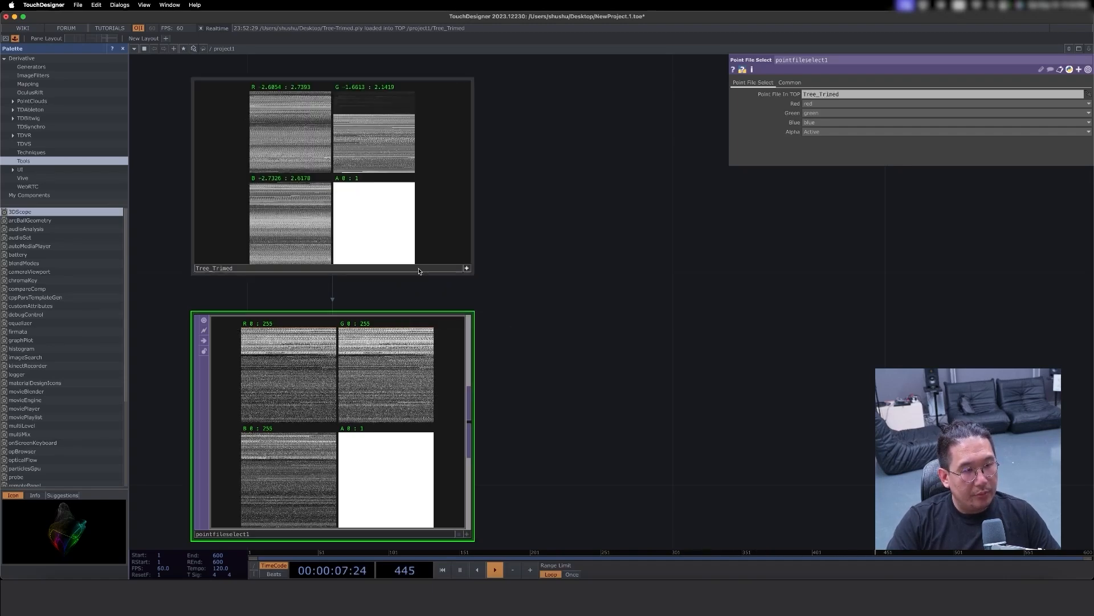
drag(514, 297, 524, 326)
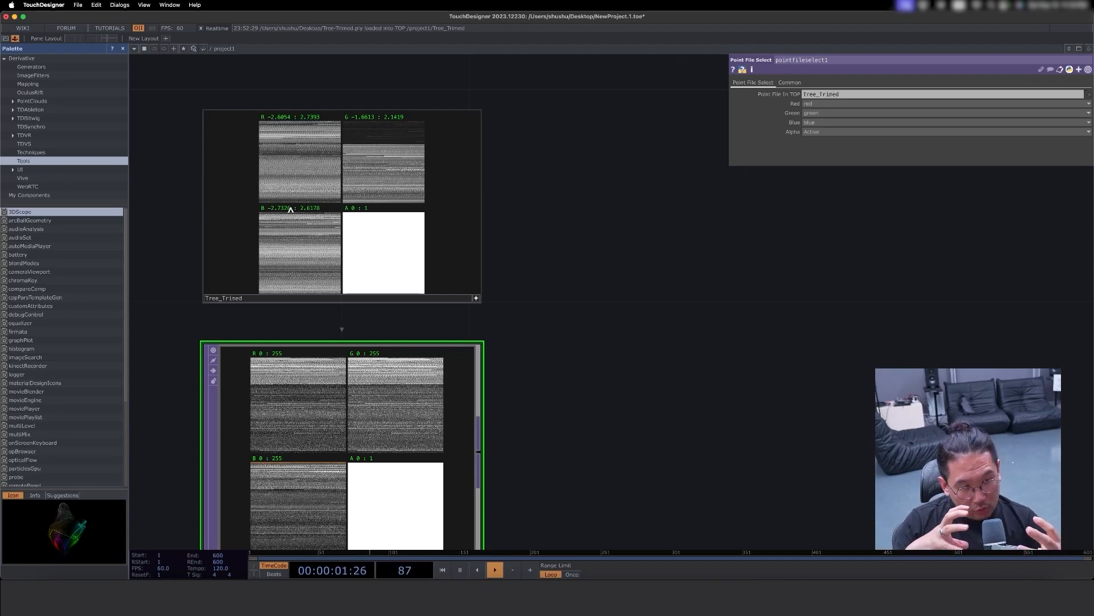
scroll(308, 326, down, 5)
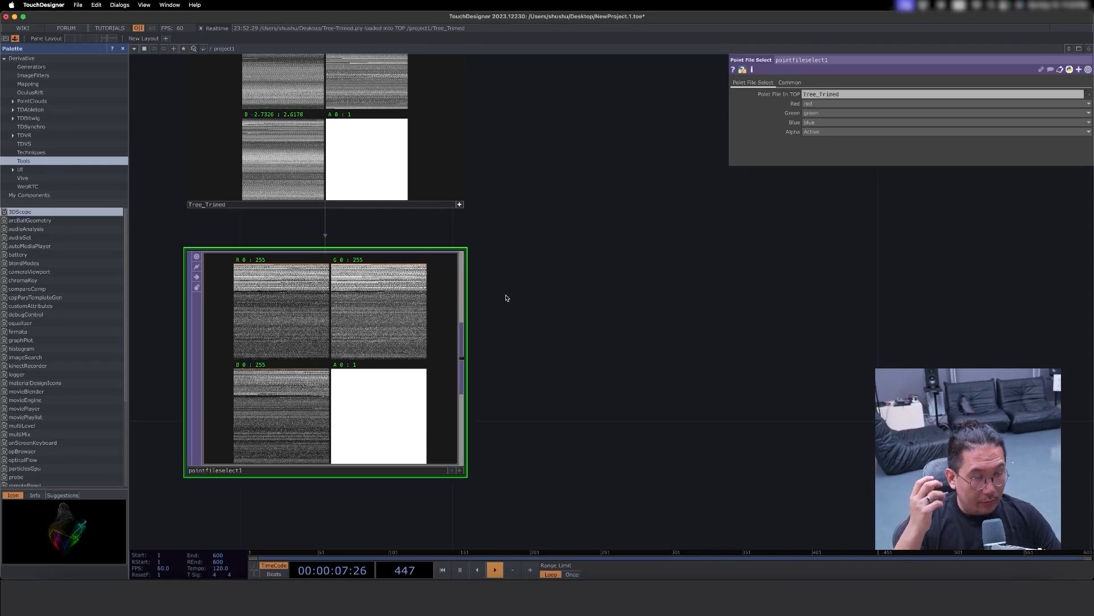
drag(572, 347, 476, 421)
scroll(484, 391, down, 3)
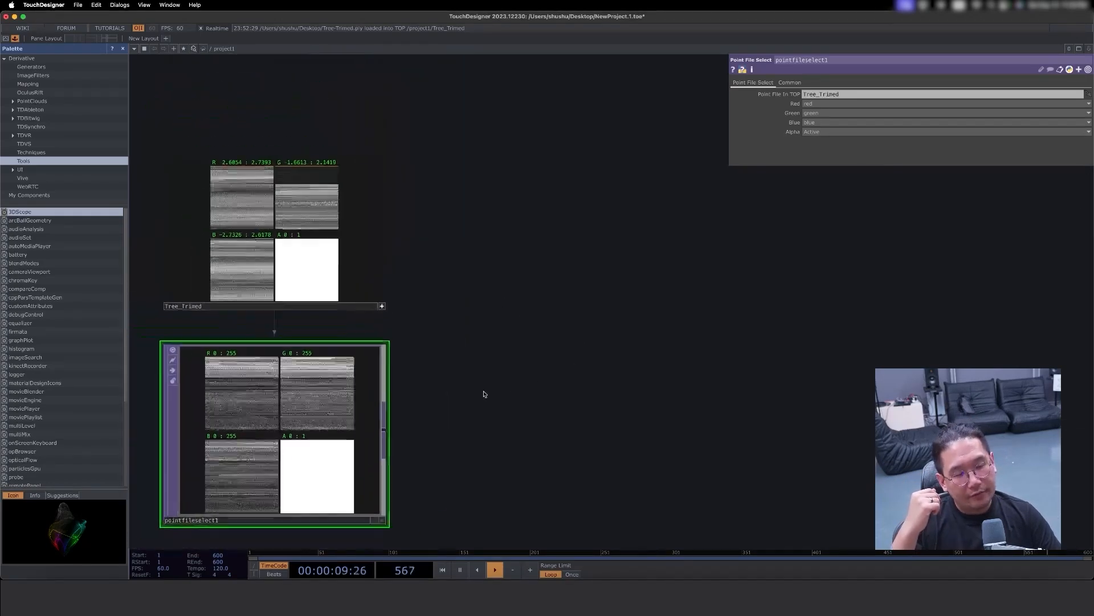
click(385, 307)
- Add a Null TOP fed by the Tree_Trimed output and place it to the right of that operator
drag(465, 309, 415, 338)
drag(454, 287, 496, 297)
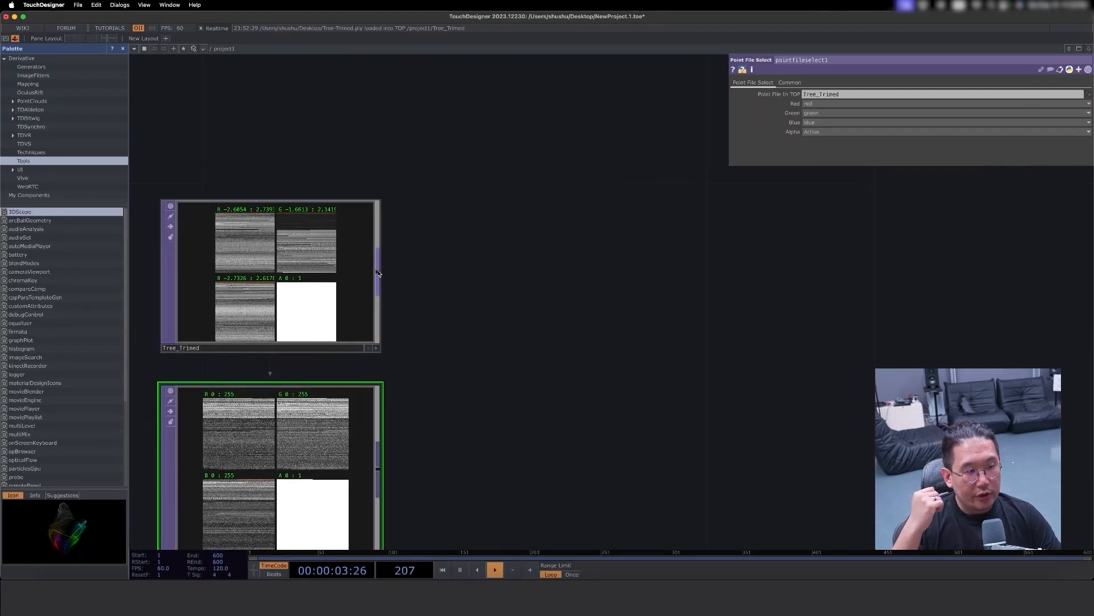
right_click(378, 271)
text(nu)
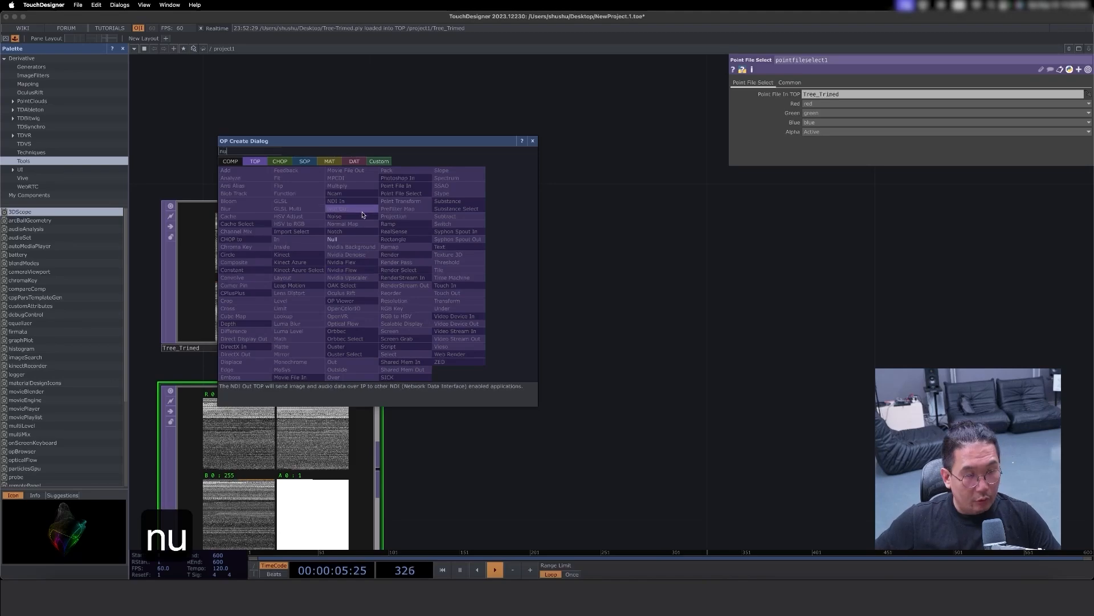
key(Return)
click(731, 278)
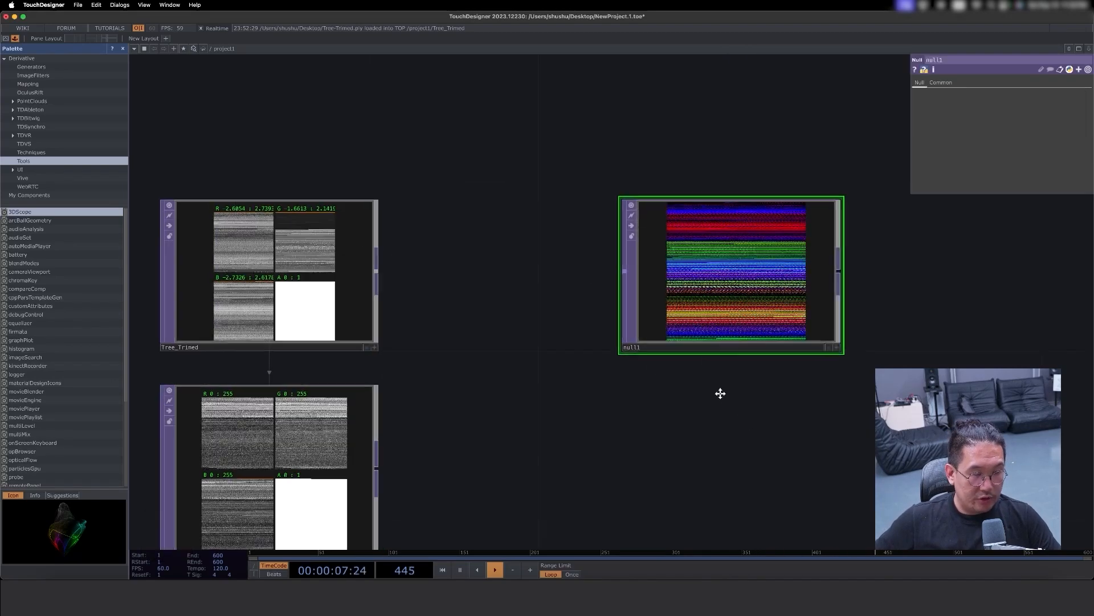
- Duplicate the Null TOP directly below the original and connect the Point File Select output to the copy
scroll(718, 391, down, 5)
key(super+c)
key(super+v)
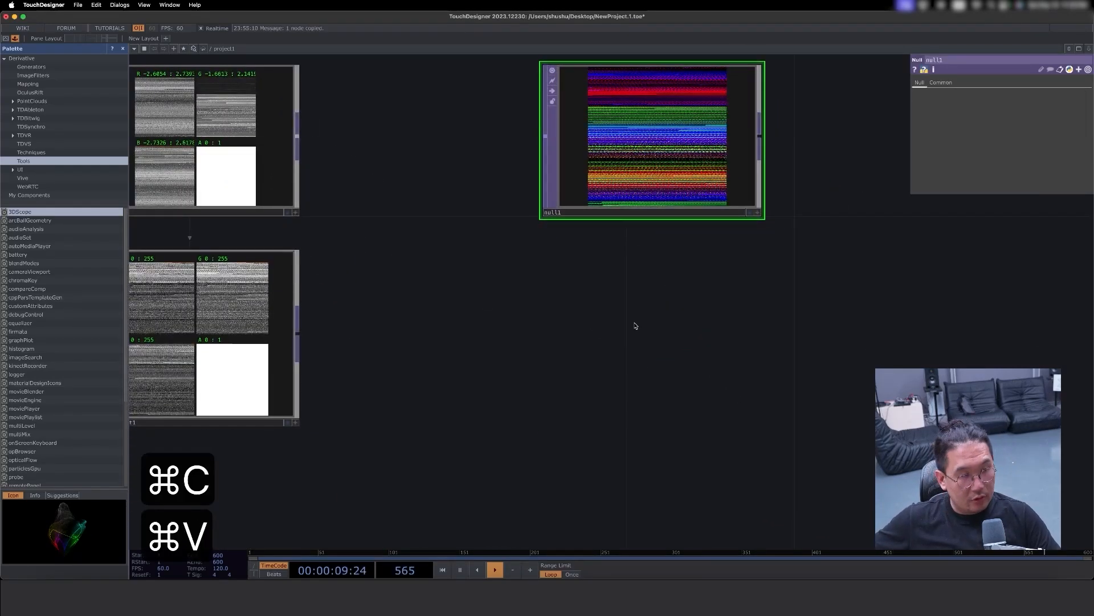
drag(308, 329, 545, 346)
mouse_move(654, 357)
mouse_down()
mouse_move(656, 314)
mouse_move(659, 338)
mouse_up()
drag(886, 335, 967, 345)
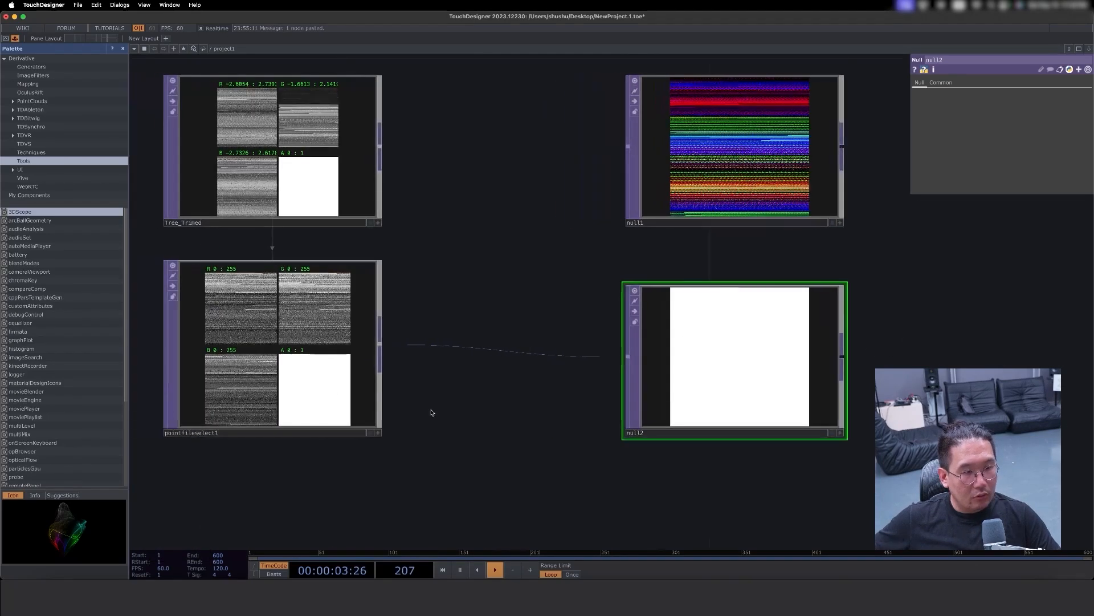
- Try Zero for the Point File Select's Alpha channel, then set it to One
click(352, 420)
click(998, 133)
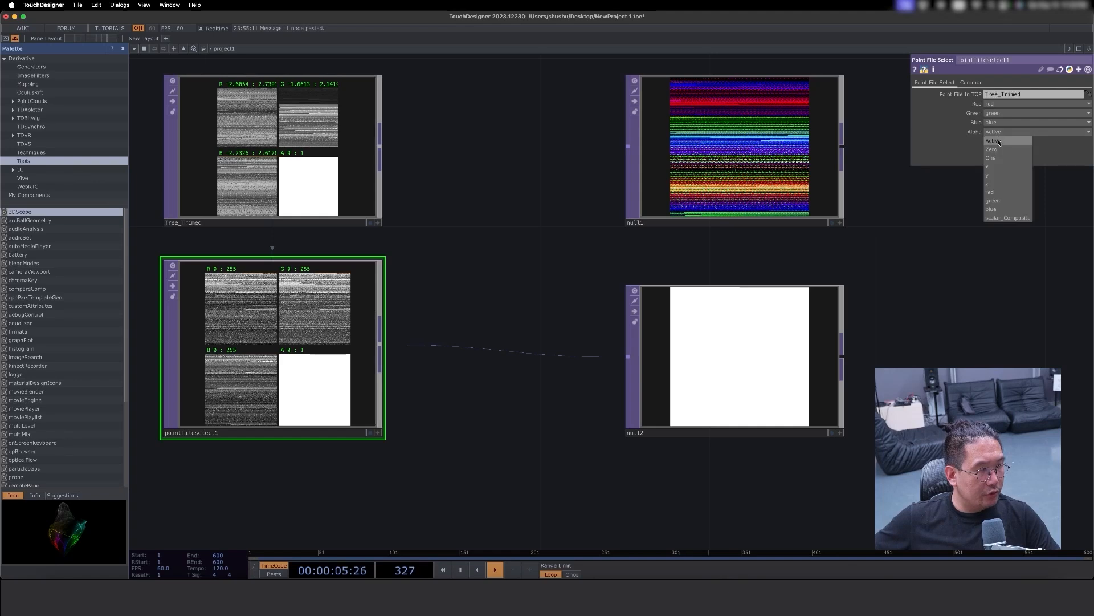
click(993, 150)
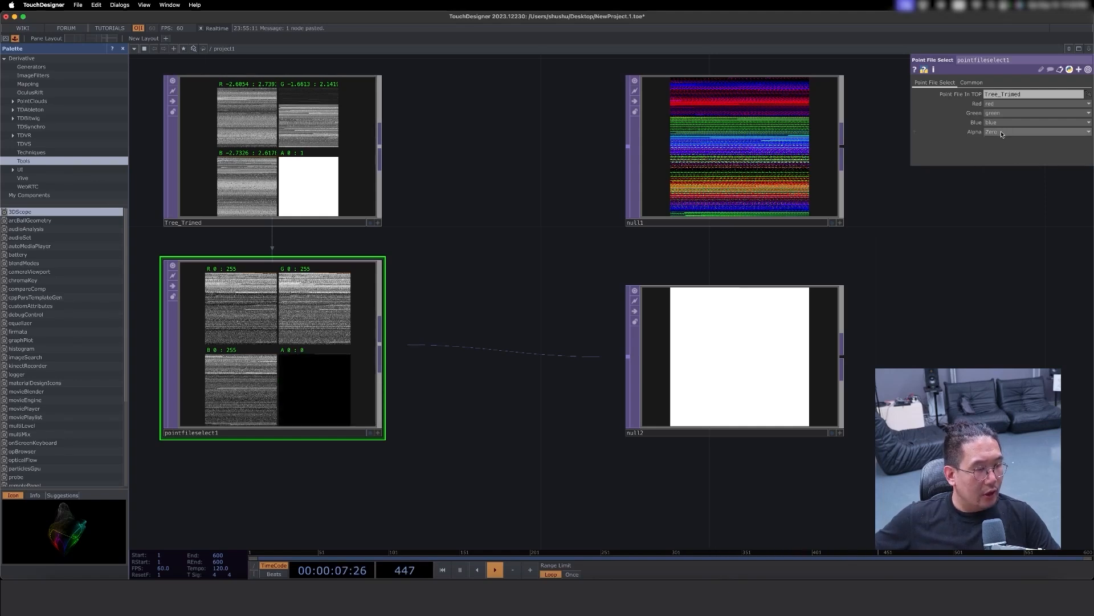
click(1002, 132)
click(991, 157)
click(998, 133)
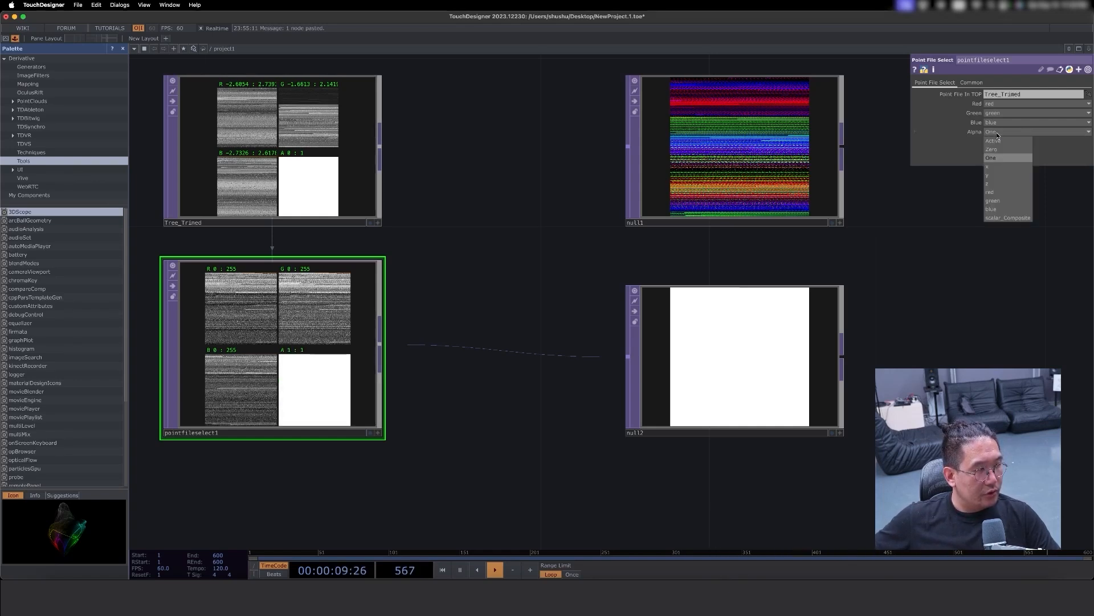
click(607, 306)
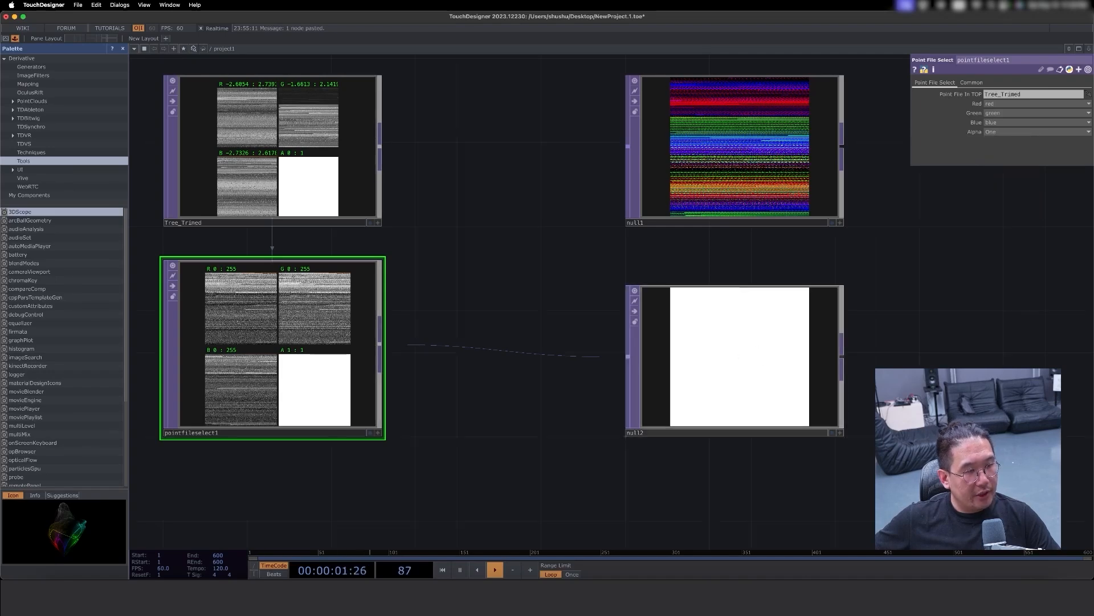
- Inspect the operator information of null2 and Tree_Trimed
drag(889, 337, 810, 427)
drag(507, 362, 563, 331)
middle_click(721, 398)
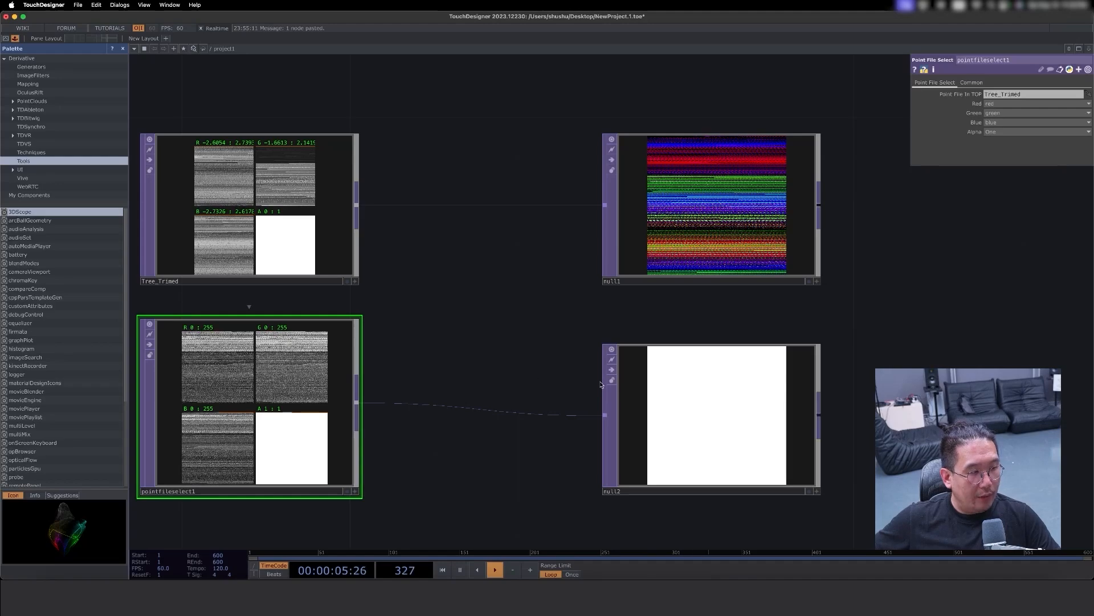
drag(471, 348, 510, 365)
middle_click(262, 221)
scroll(437, 373, down, 3)
drag(729, 363, 582, 390)
drag(684, 276, 807, 279)
key(Tab)
click(635, 137)
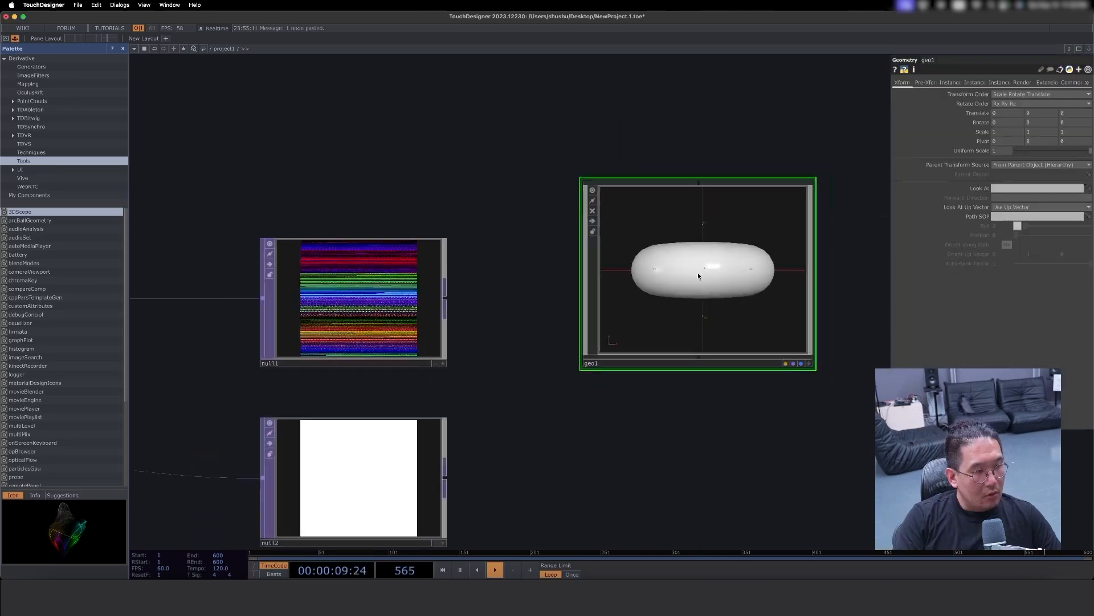
scroll(698, 272, down, 1)
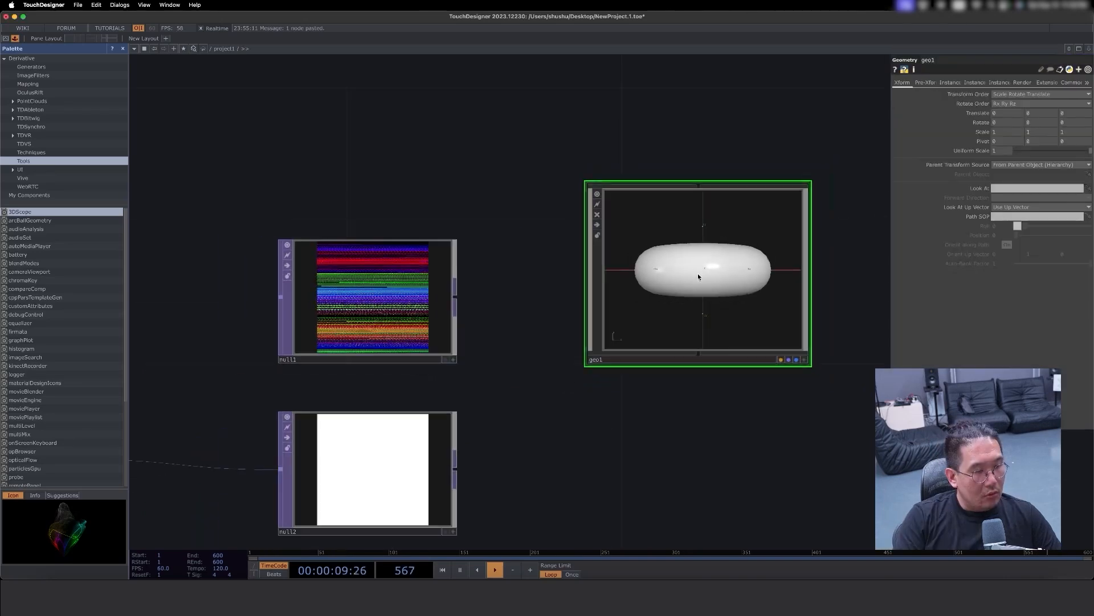
key(Delete)
- Create a Grid SOP and place it above and to the right of null1
scroll(516, 169, up, 3)
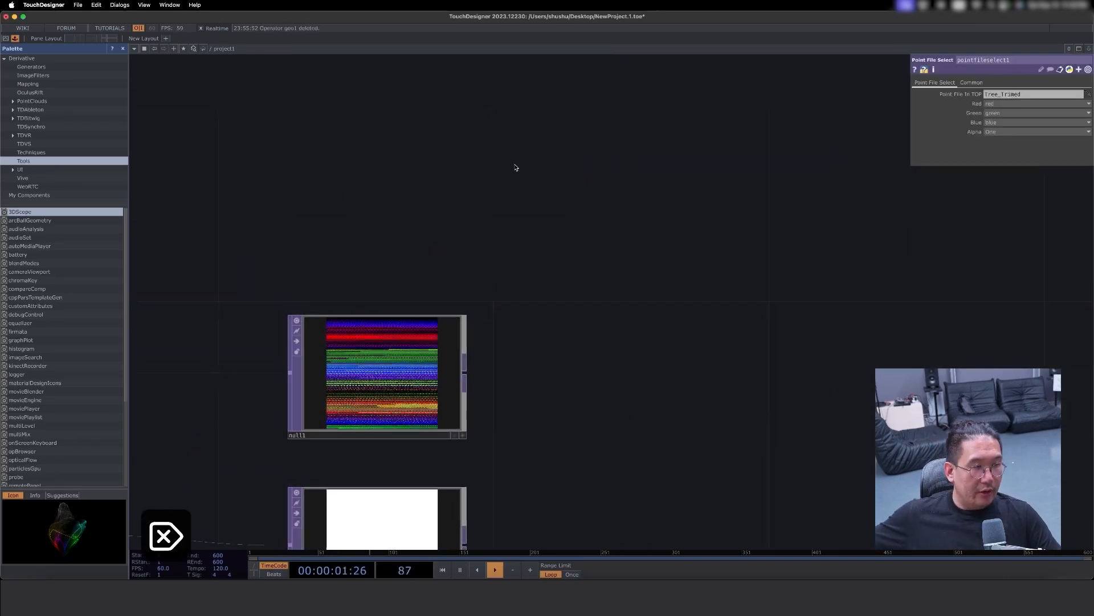
key(Tab)
click(444, 56)
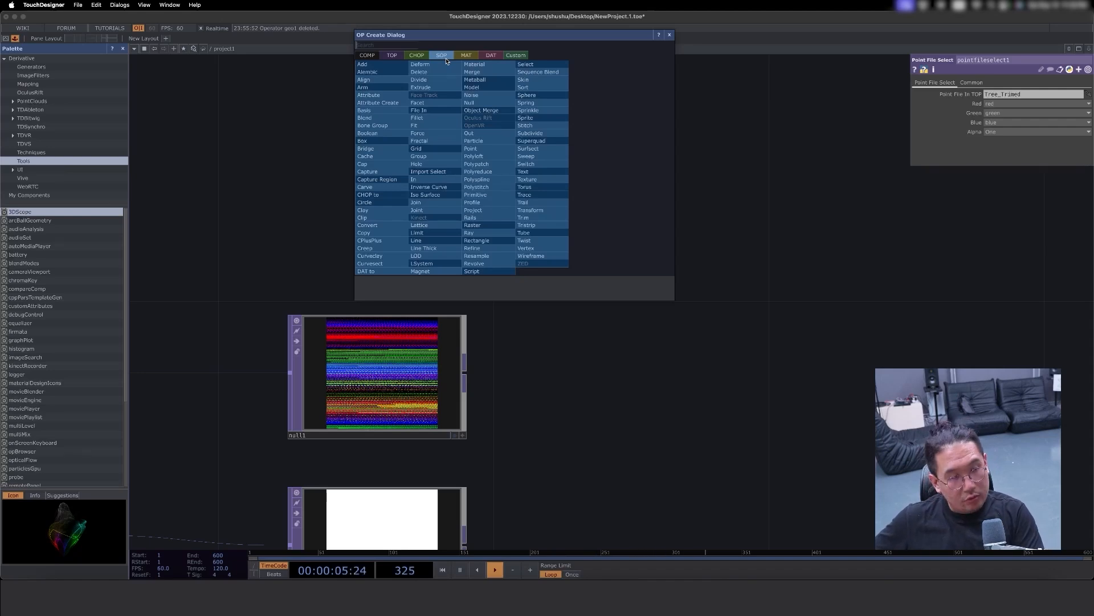
text(q)
key(BackSpace)
text(qud)
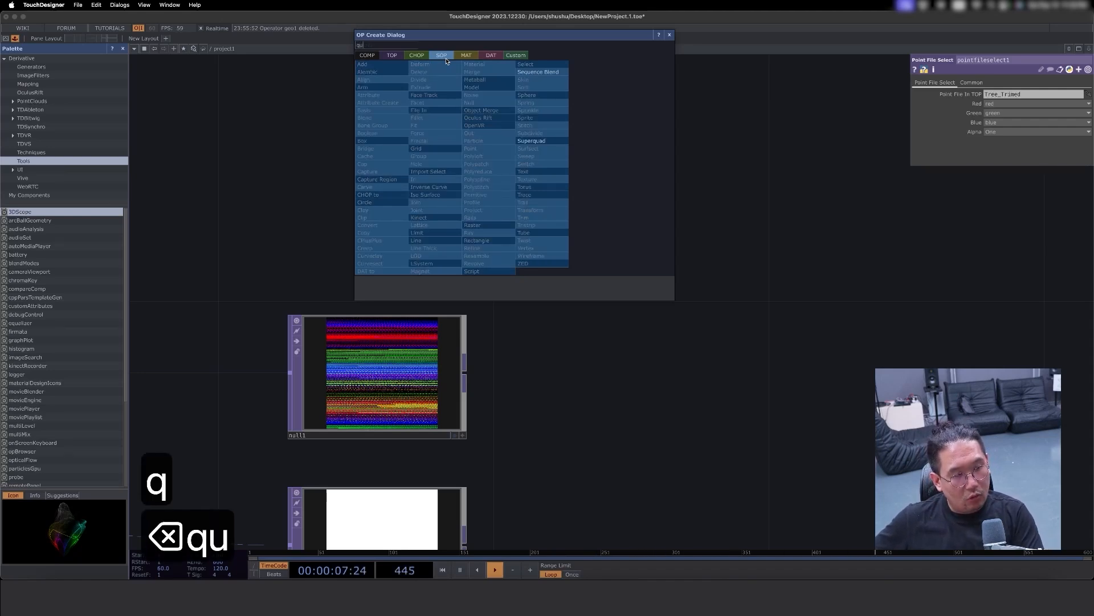
key(BackSpace)
key(BackSpace)
key(BackSpace)
key(BackSpace)
text(cu)
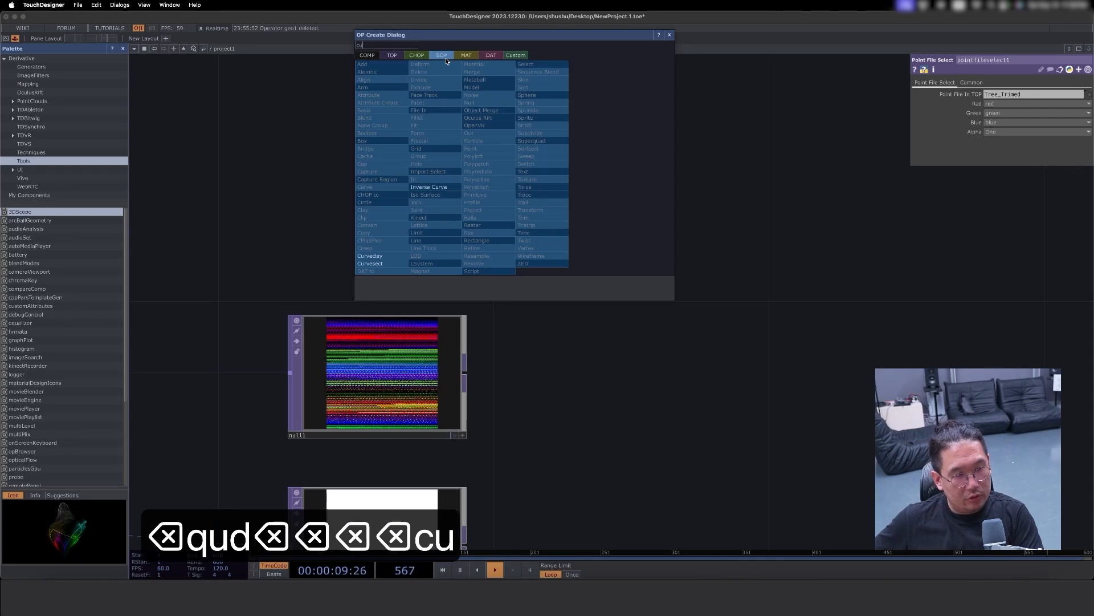
key(BackSpace)
key(BackSpace)
key(BackSpace)
text(grid)
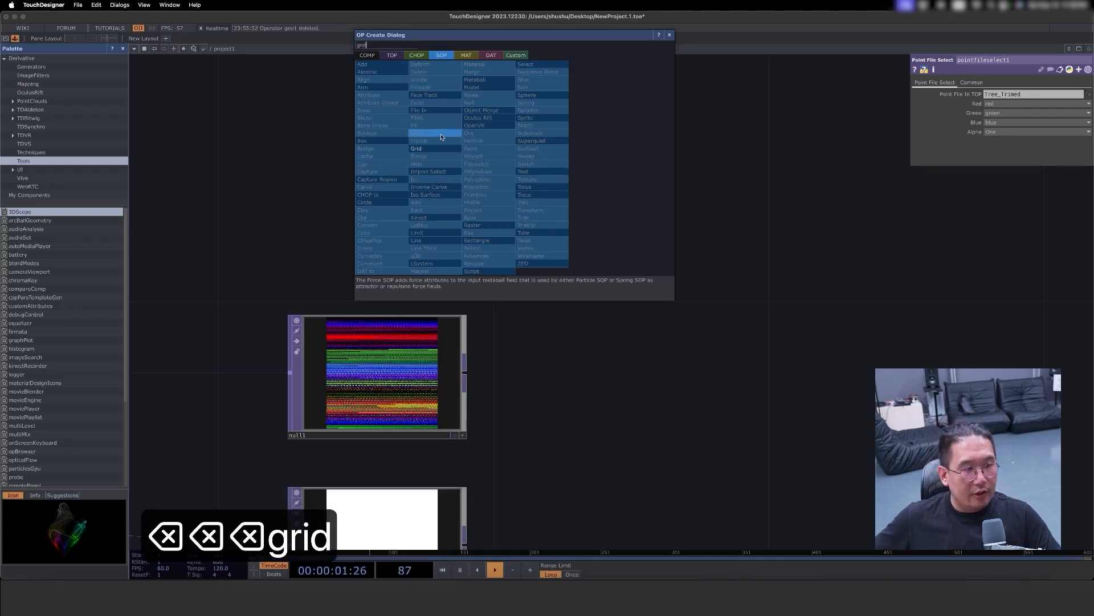
click(436, 148)
click(583, 204)
- Activate the Grid SOP's viewer and show its geometry as a wireframe
click(670, 263)
key(2)
key(w)
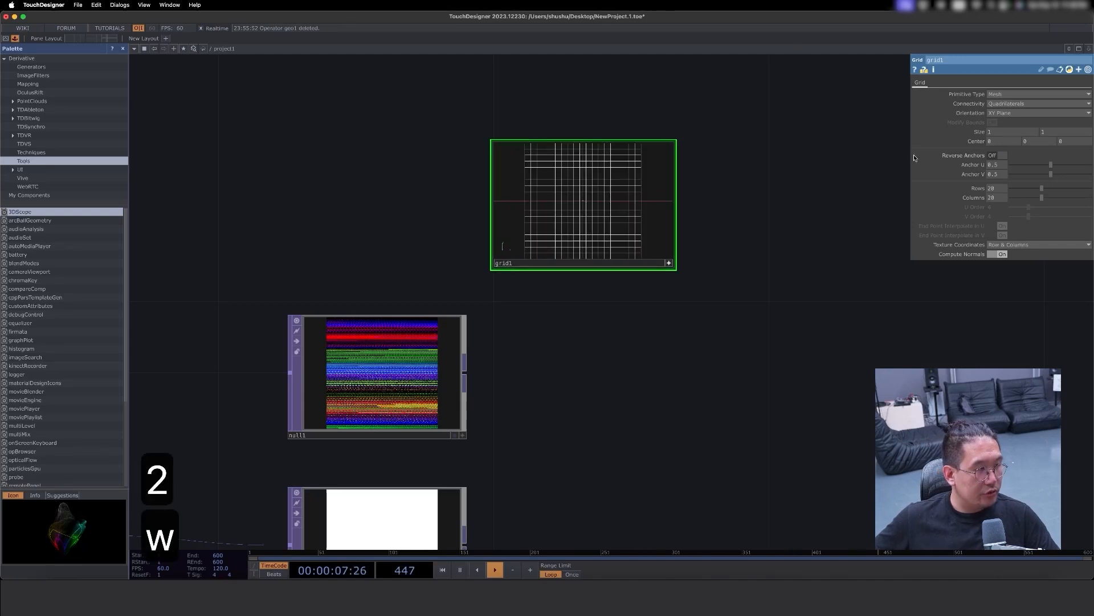
- Set the Grid SOP's Rows and Columns to 2 each
text(2)
click(1006, 199)
text(2)
click(791, 212)
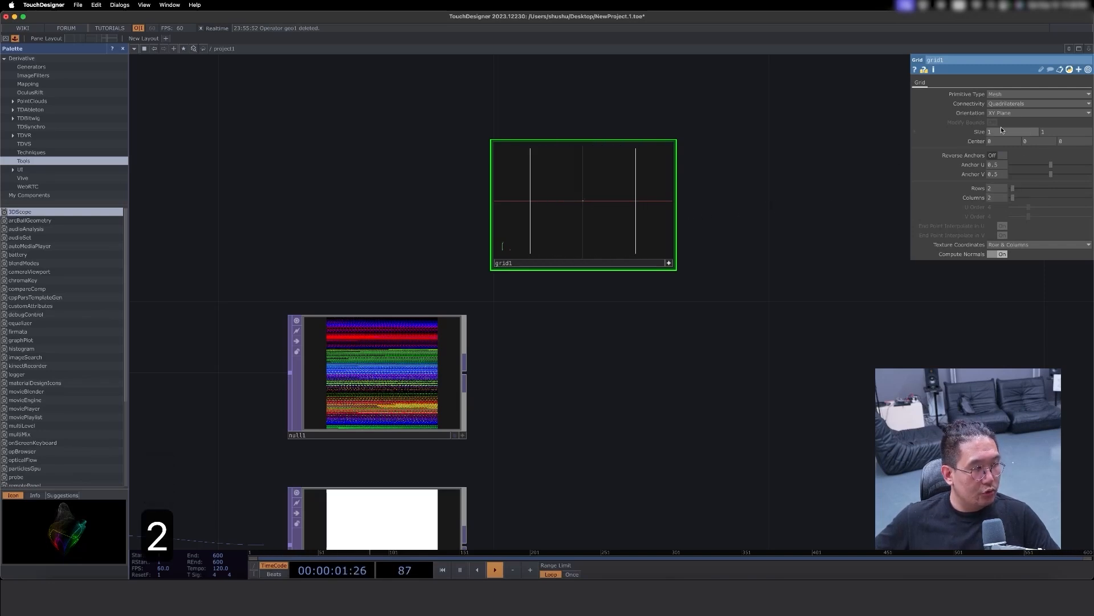
- Set the Grid SOP's size to 0.1 by 0.1 and deactivate its viewer
text(0)
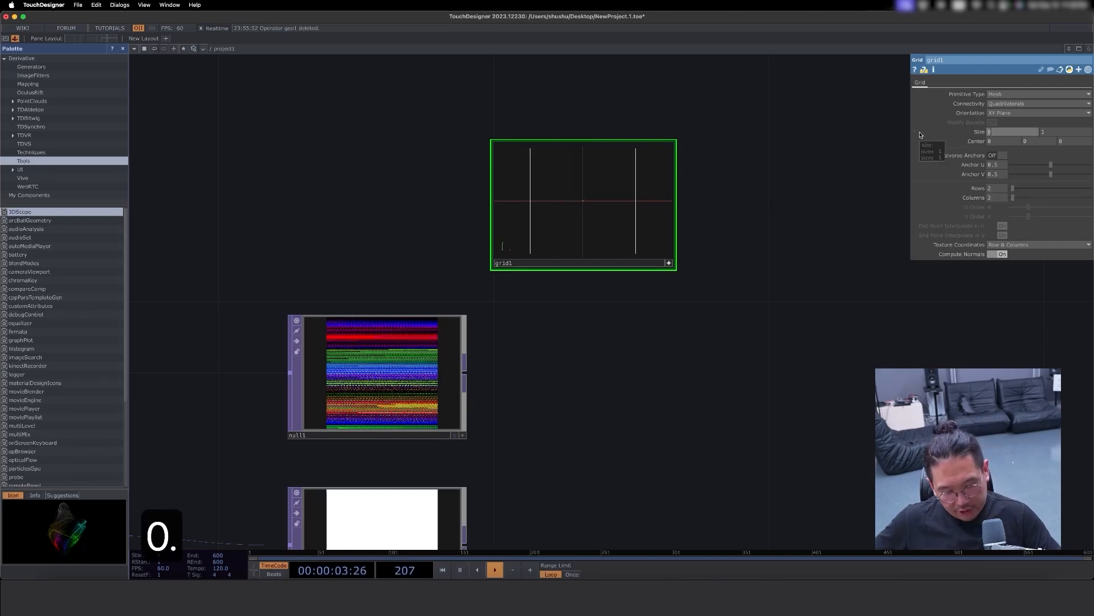
text(.1)
key(Tab)
text(0.1)
key(Return)
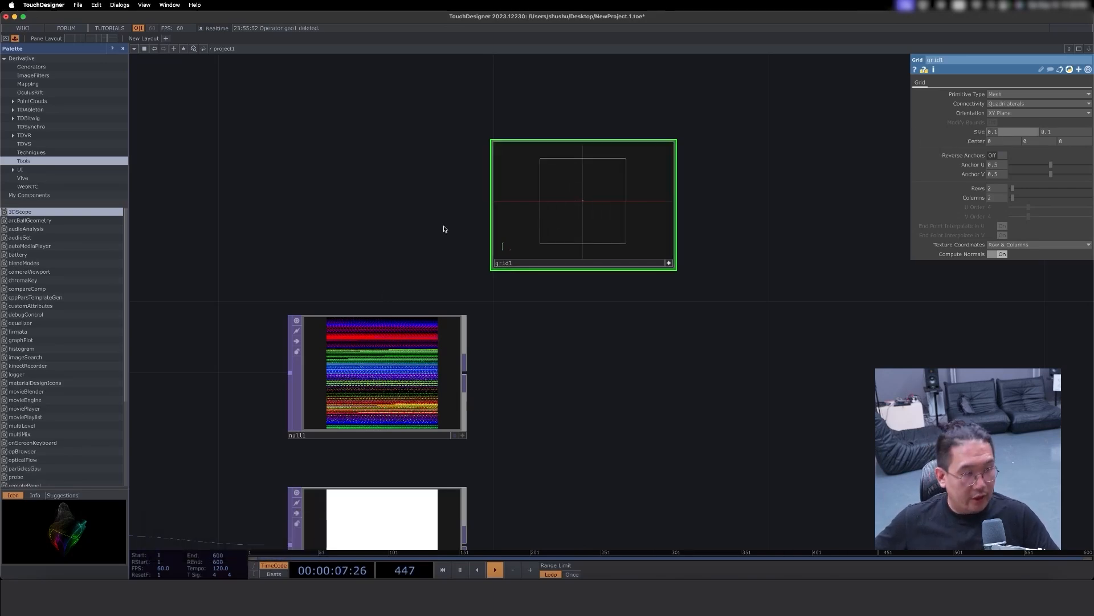
click(669, 263)
- Add a Null SOP fed by the Grid SOP's output and place it to the right of the grid
scroll(687, 281, right, 5)
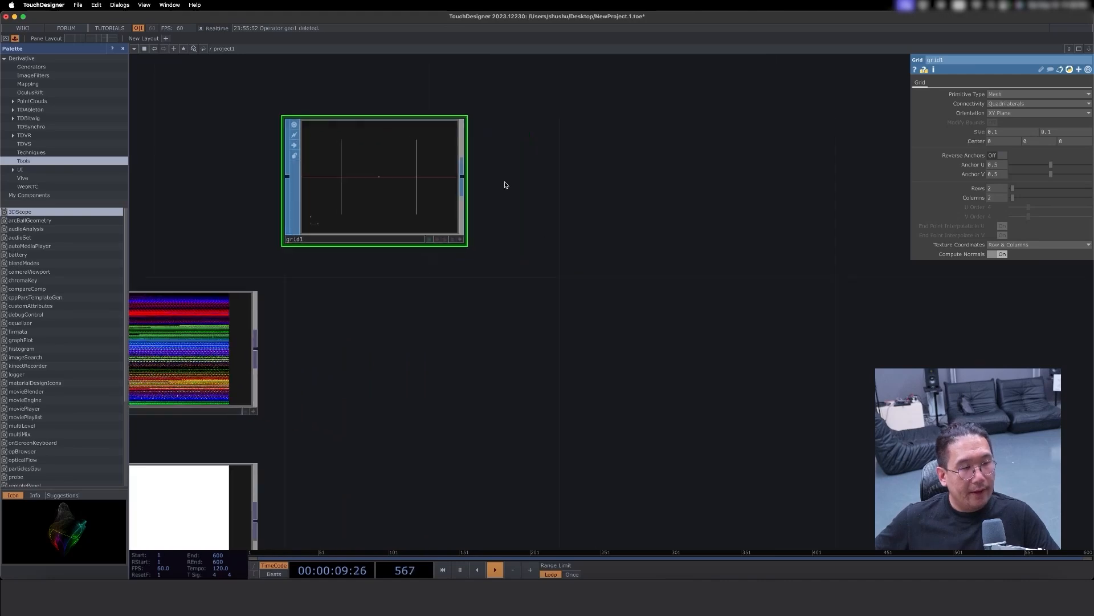
click(463, 179)
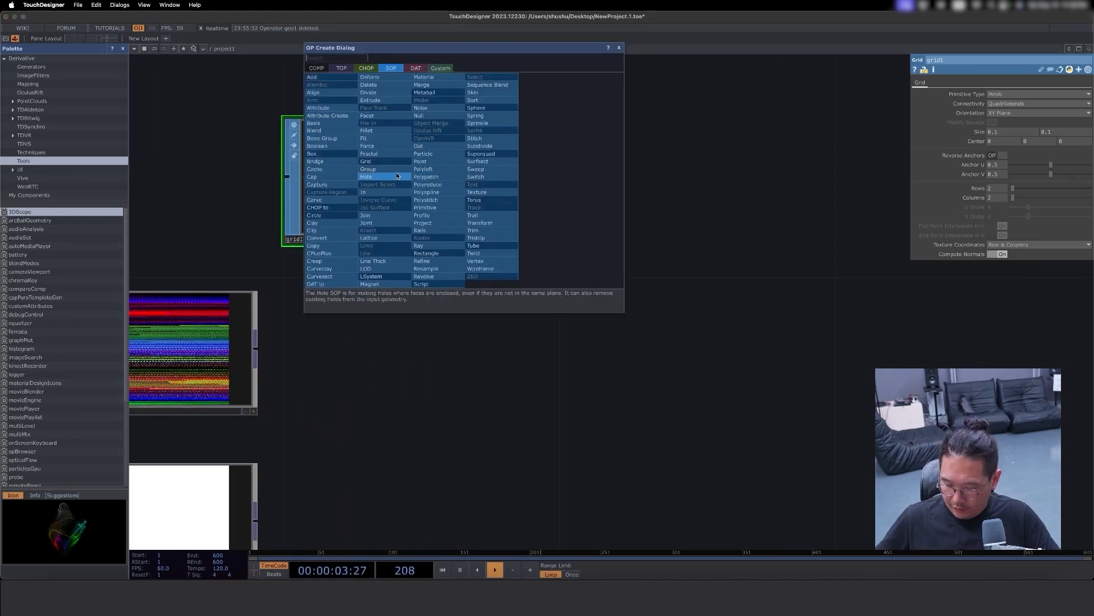
text(nu)
click(421, 116)
click(613, 180)
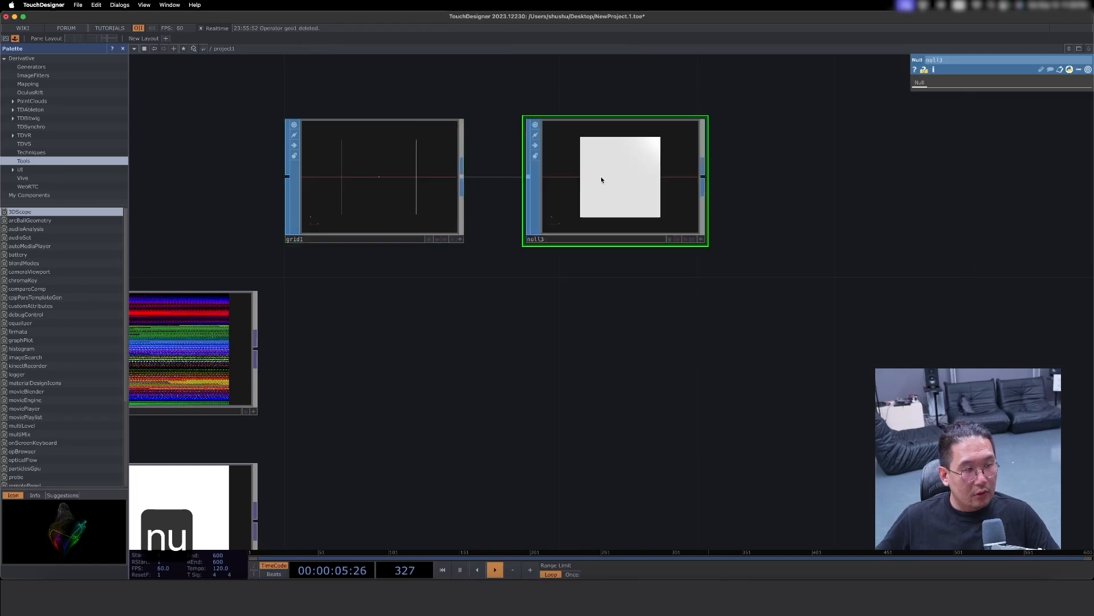
- Add a Geometry COMP fed by the Null SOP's output, place it to the right, and frame the whole network
drag(770, 245, 650, 288)
right_click(590, 221)
click(586, 220)
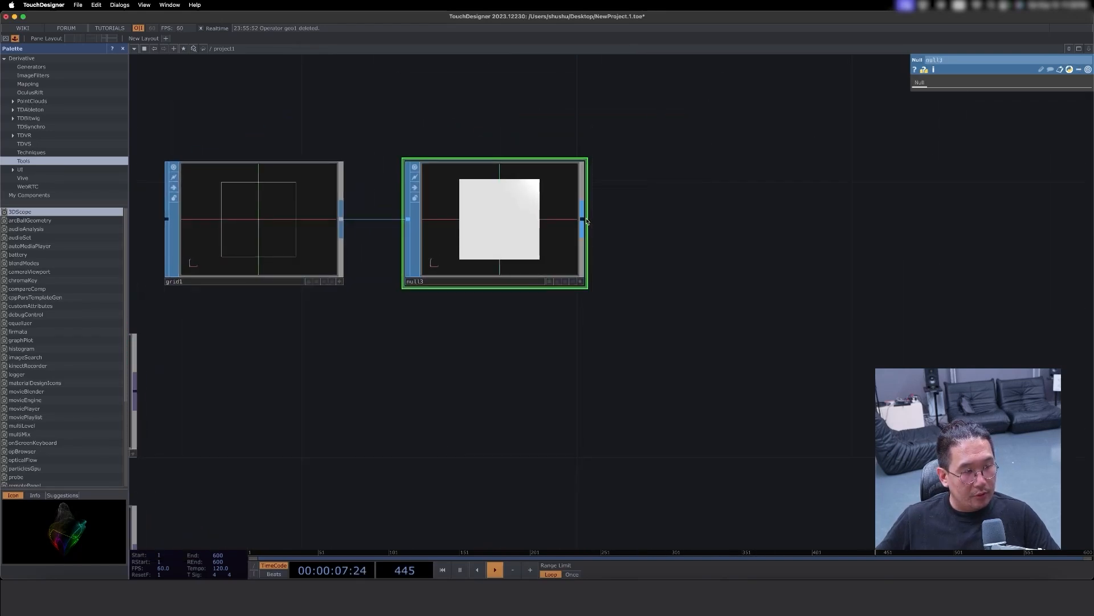
right_click(586, 220)
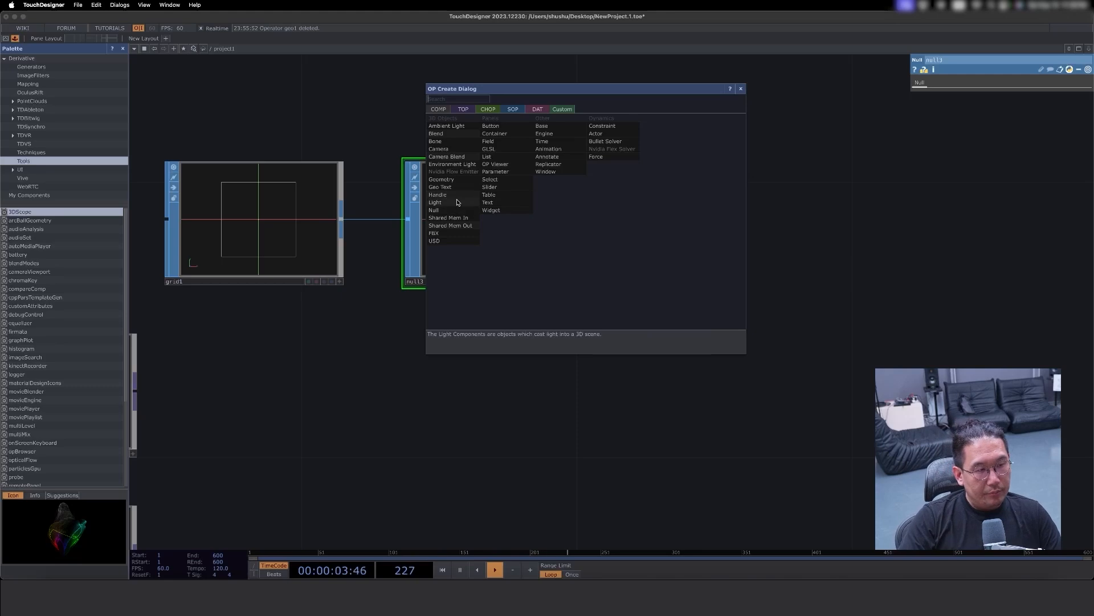
click(444, 181)
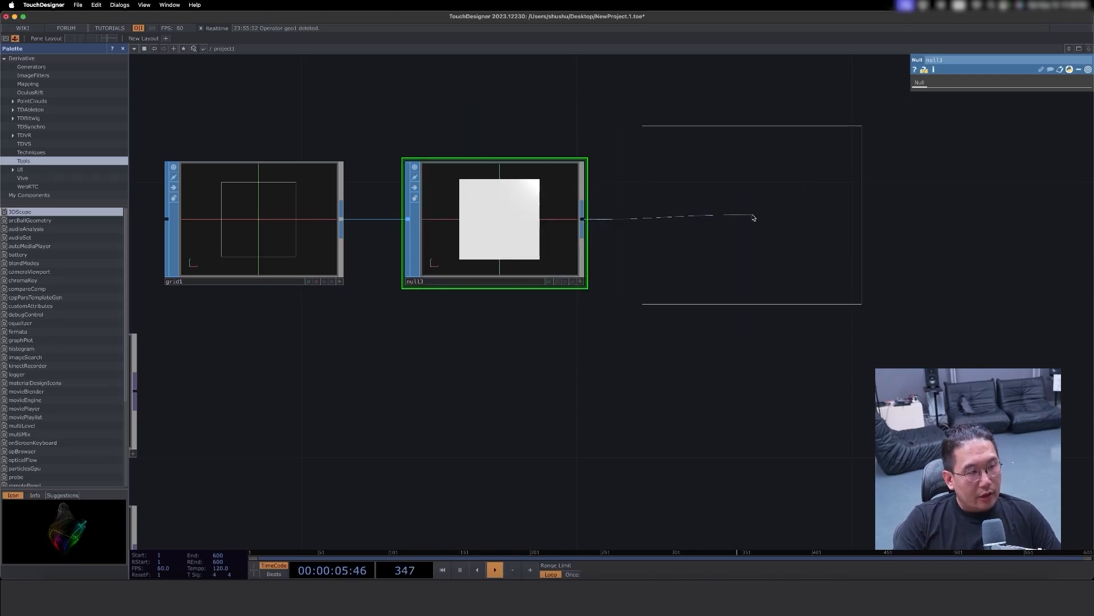
click(752, 217)
key(h)
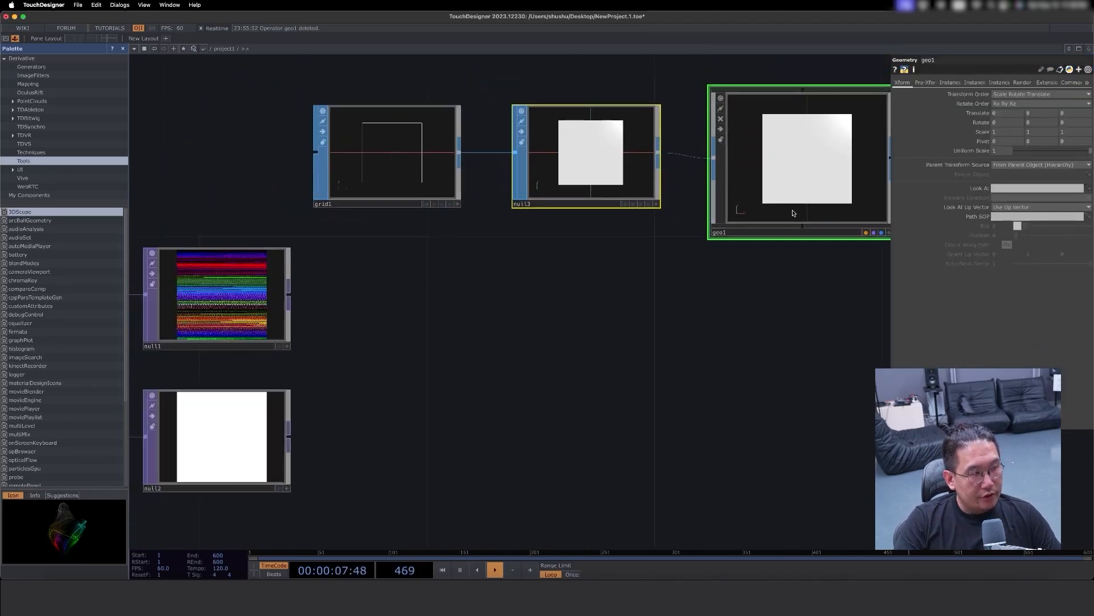
- Move the Geometry COMP below the Null SOP and turn on its instancing, with Instance OP(s) Length as the count mode
drag(740, 192, 694, 399)
key(h)
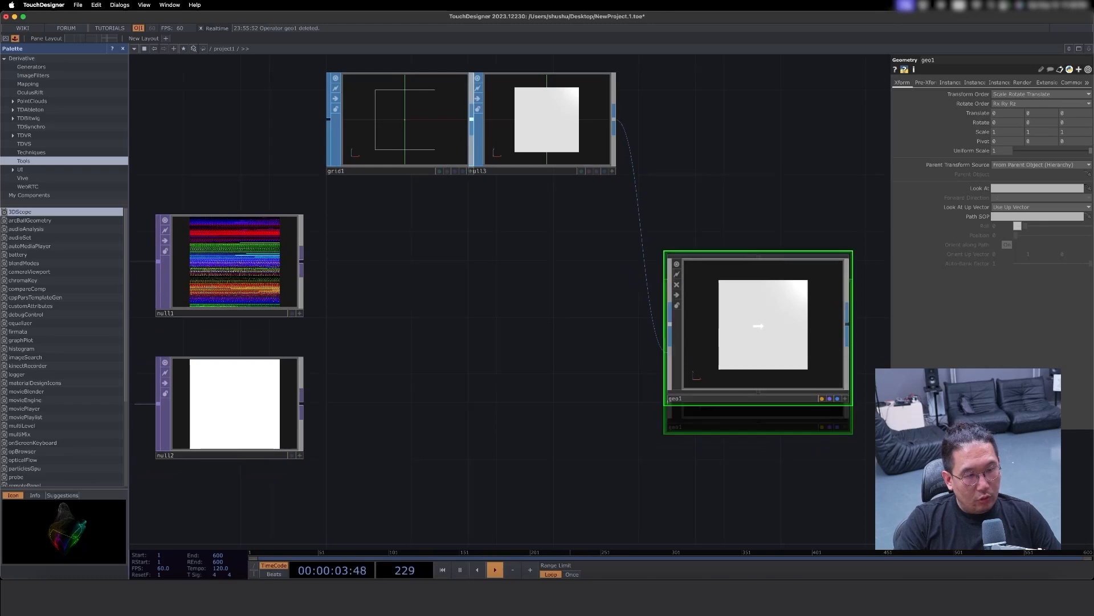
click(950, 83)
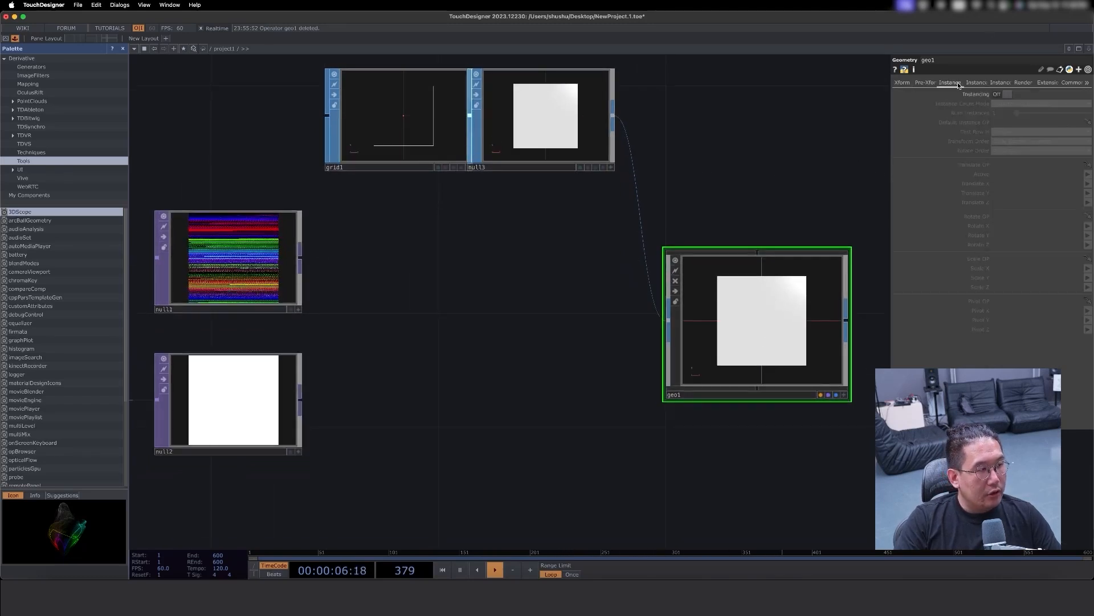
click(1003, 94)
click(1017, 103)
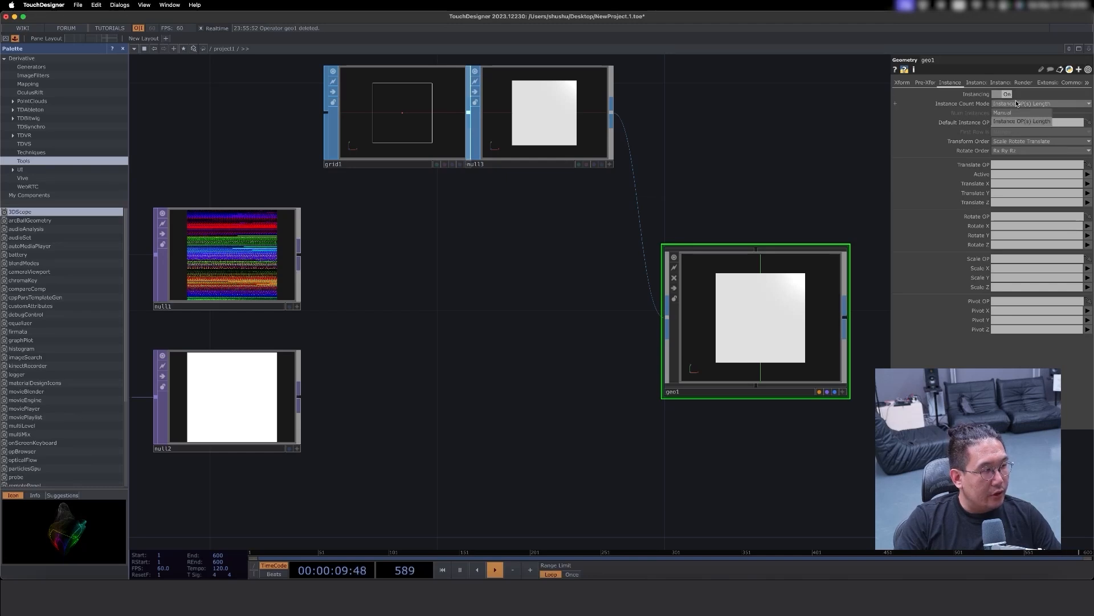
click(1025, 105)
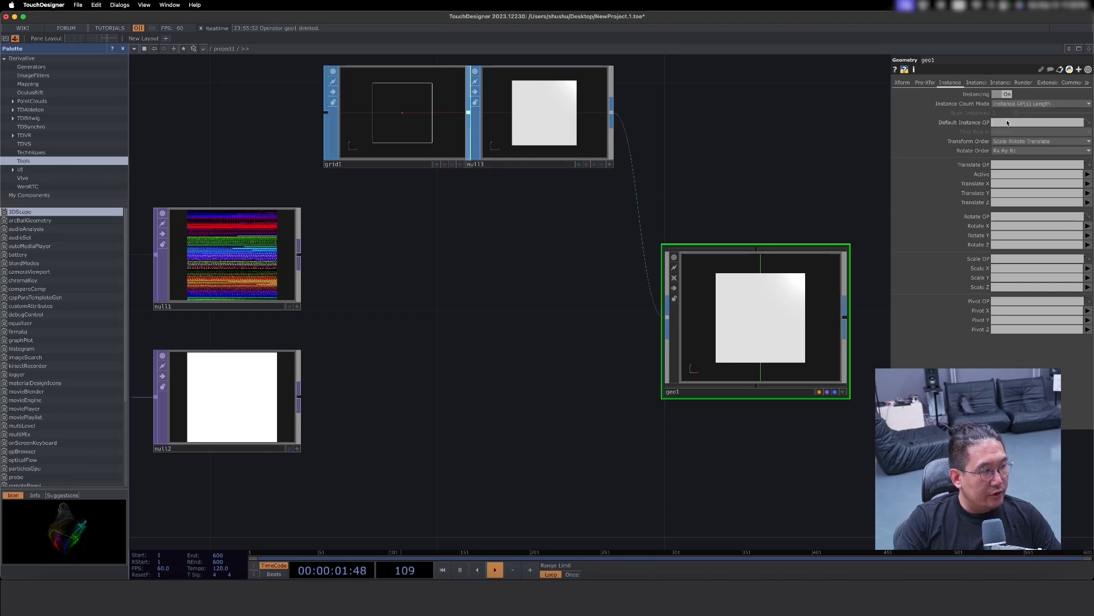
- Assign null1 as both the Default Instance OP and the Translate OP of the Geometry COMP
drag(251, 244, 1028, 123)
drag(738, 207, 641, 189)
scroll(837, 192, left, 5)
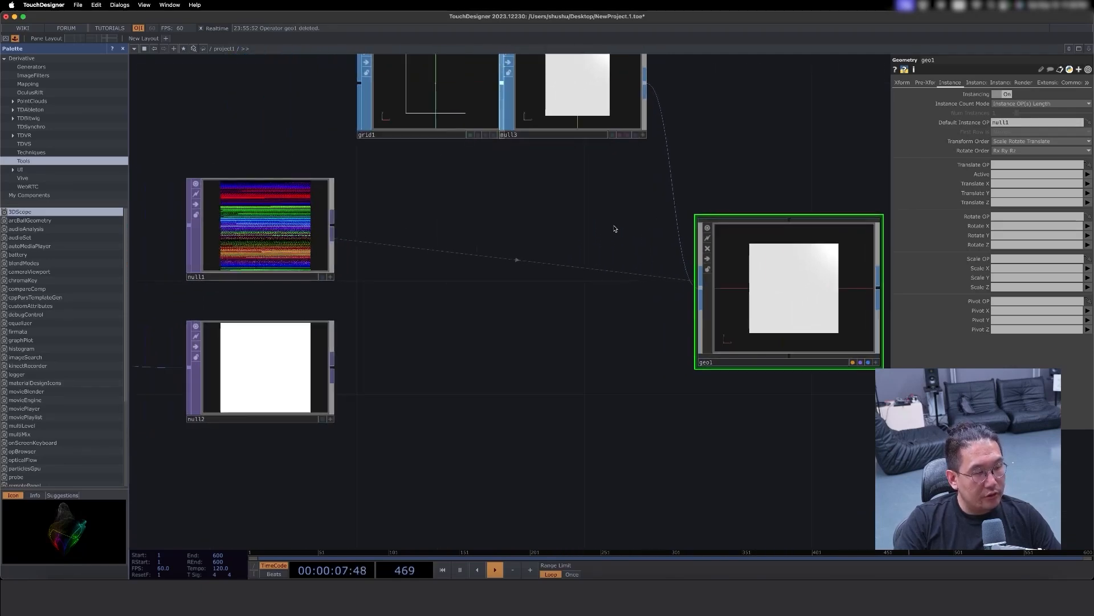
click(212, 280)
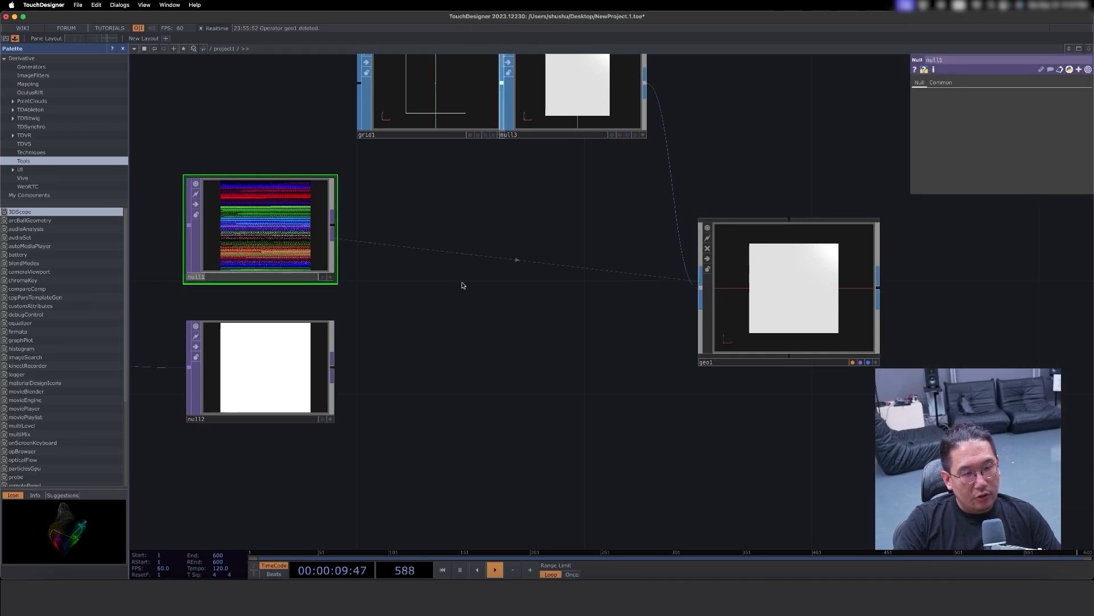
click(728, 285)
drag(257, 245, 1037, 165)
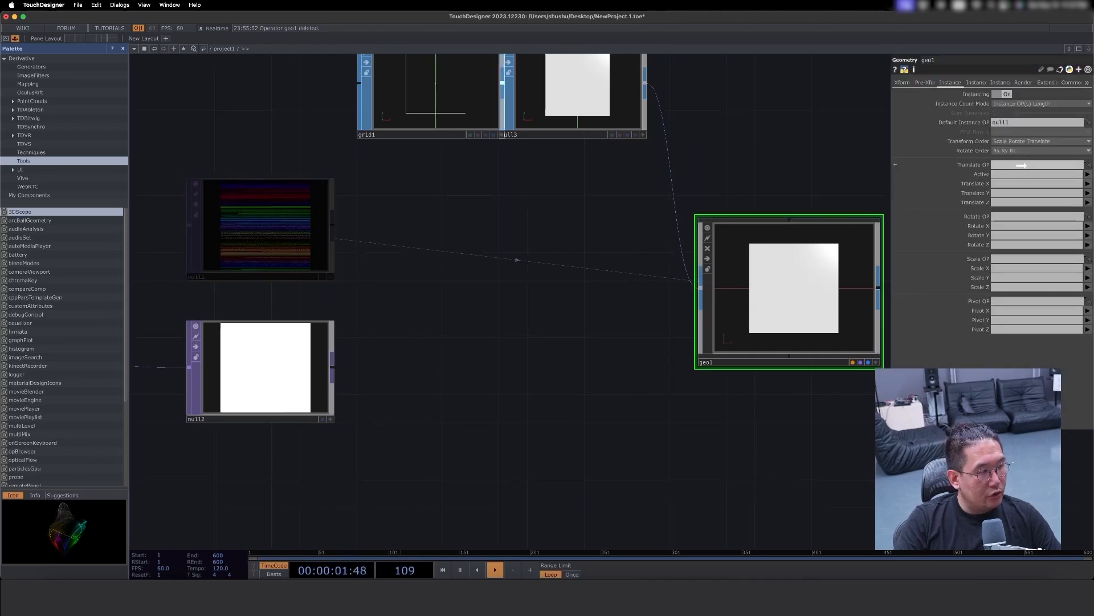
- Map the instance Translate X, Y and Z to the r, g and b channels of null1
click(1086, 184)
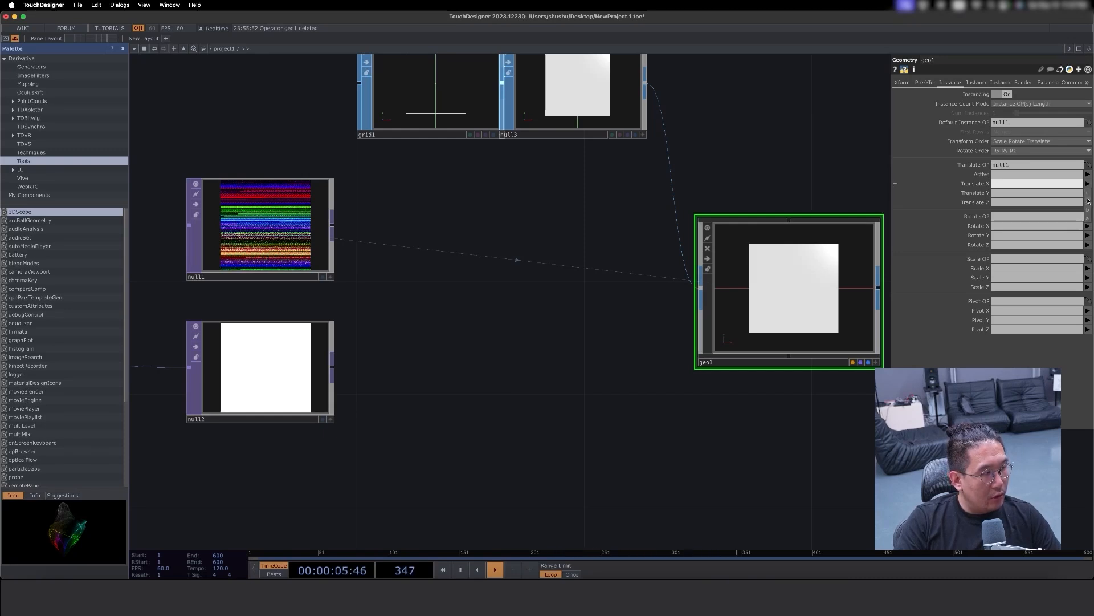
click(1089, 194)
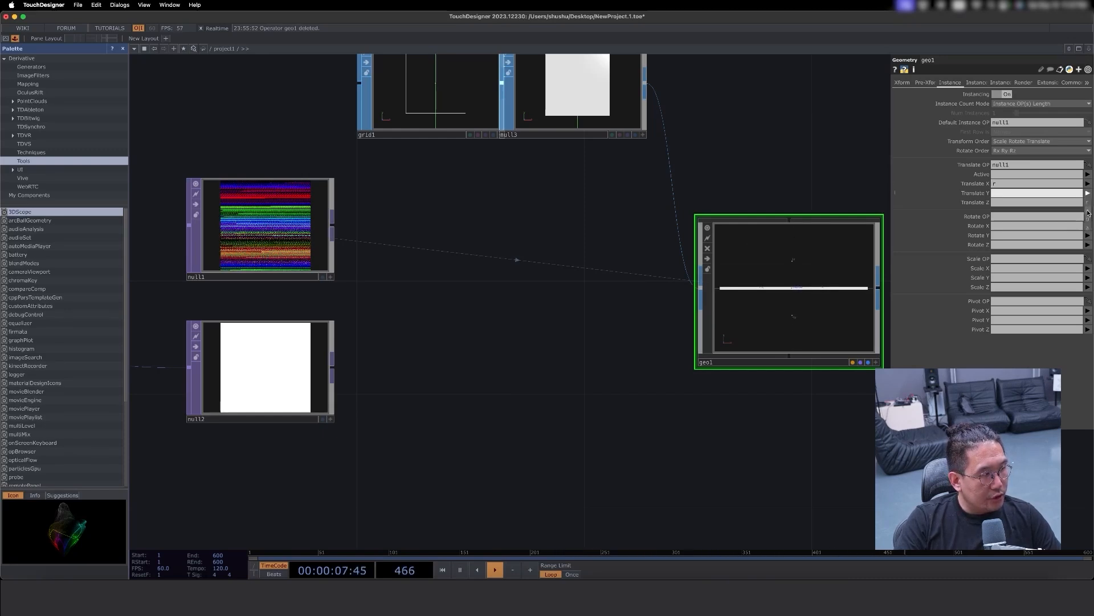
click(1089, 212)
click(1087, 202)
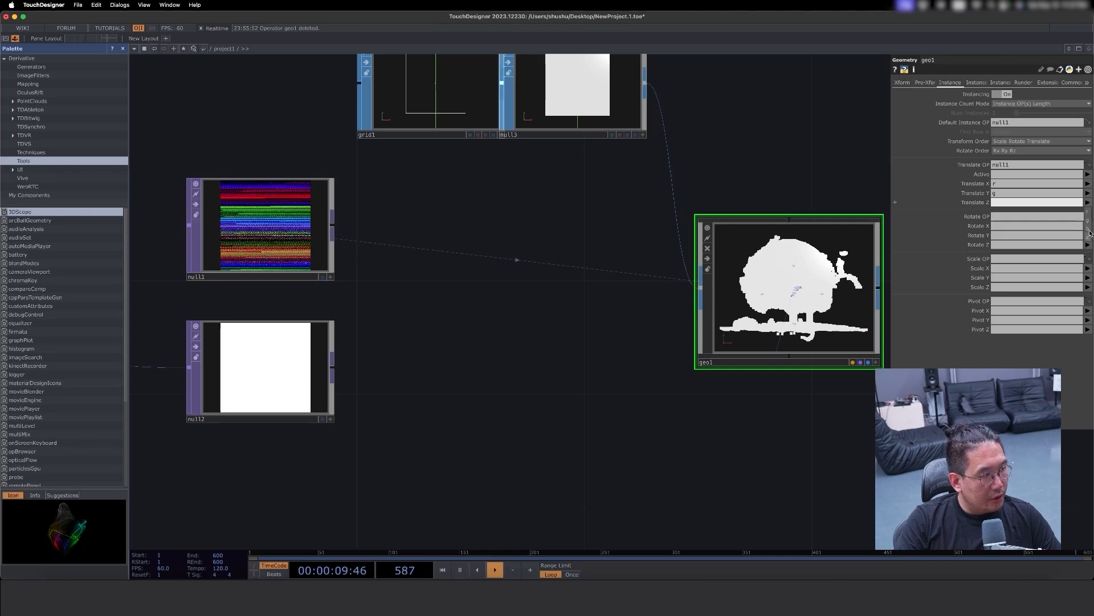
click(1090, 231)
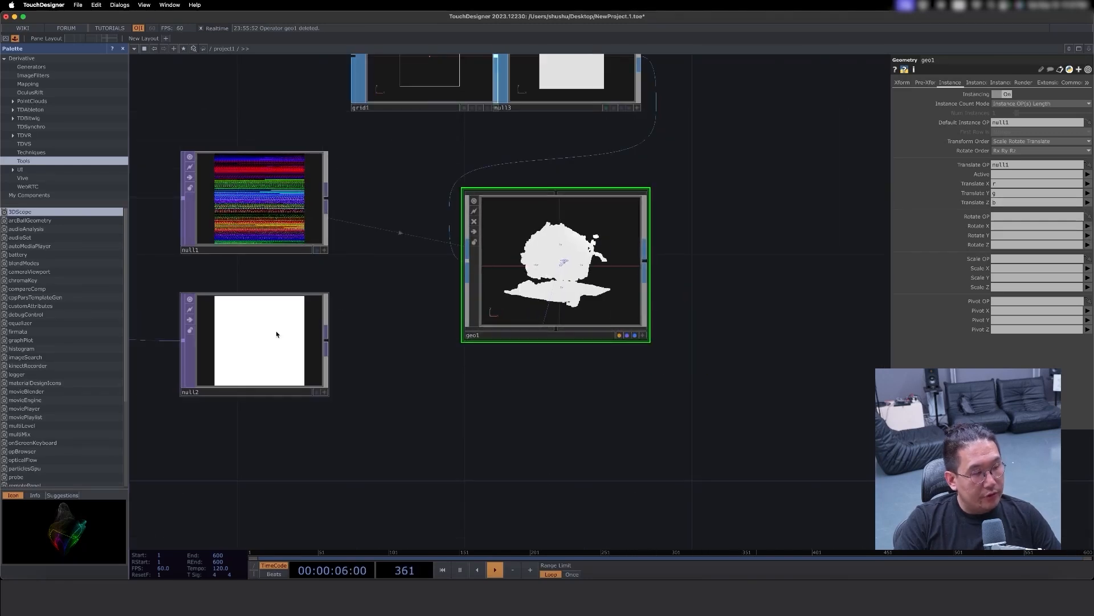
- Assign null2 as the Geometry COMP's instance Color OP, map its red, green and blue channels, and realign null2 beneath null1
drag(273, 336, 244, 336)
click(975, 84)
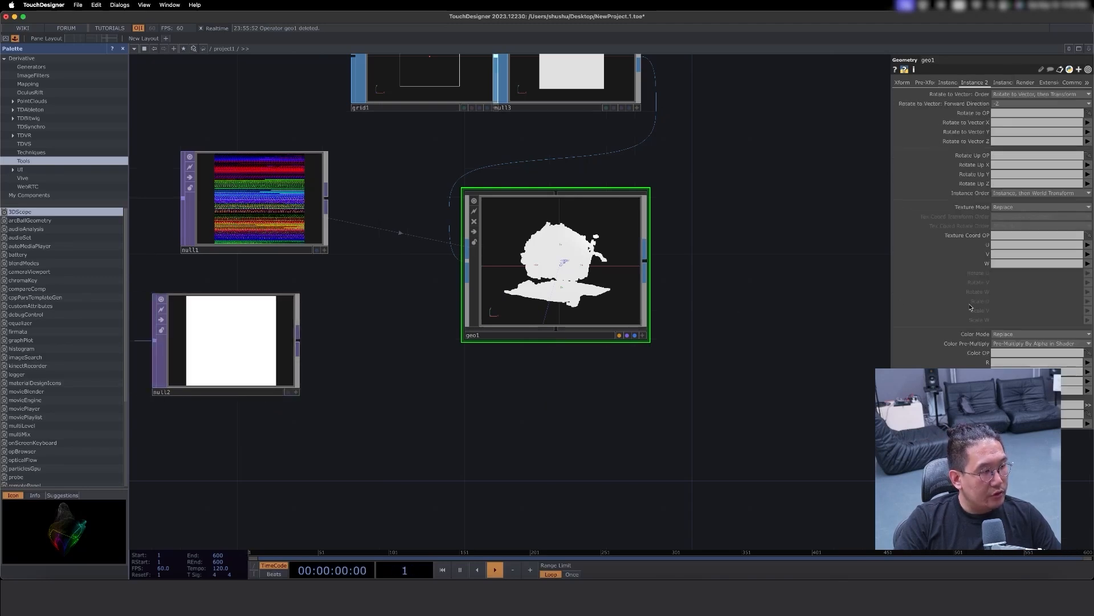
drag(223, 347, 1009, 353)
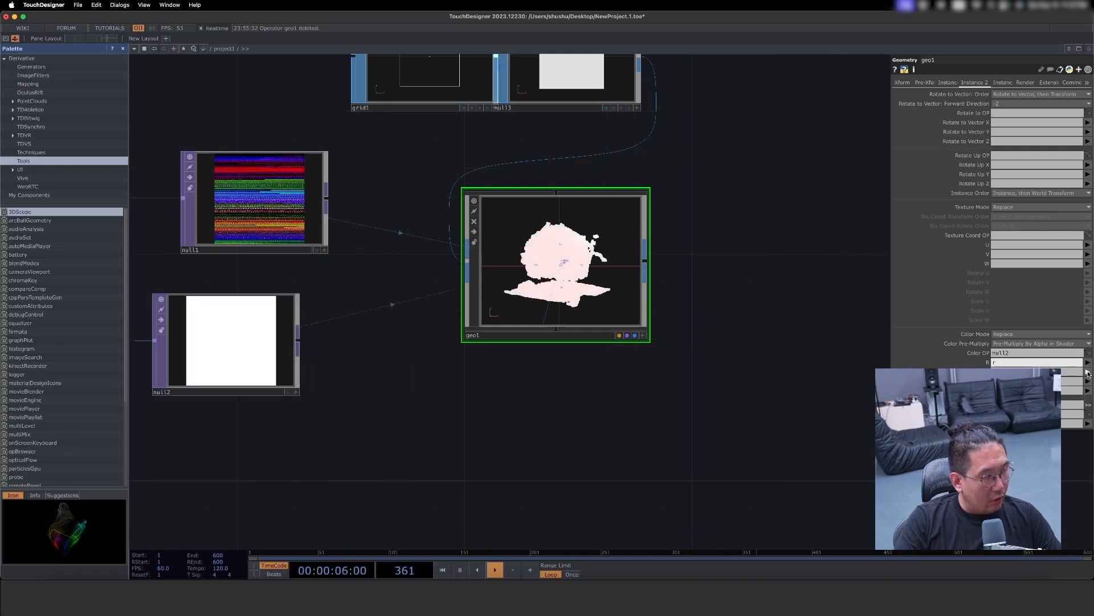
click(1088, 393)
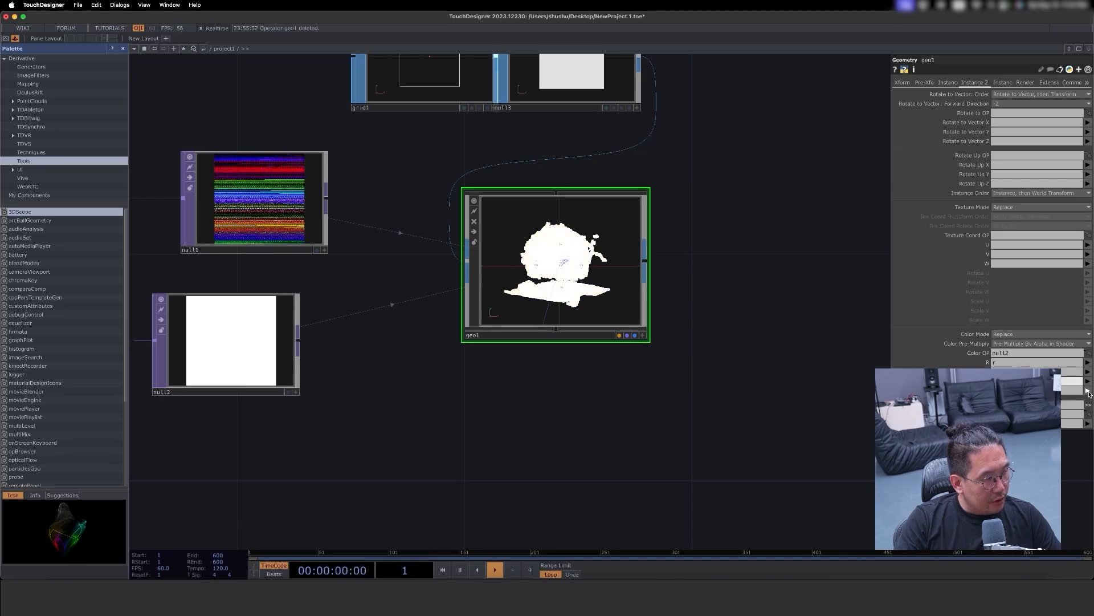
drag(739, 294, 871, 284)
drag(640, 359, 716, 344)
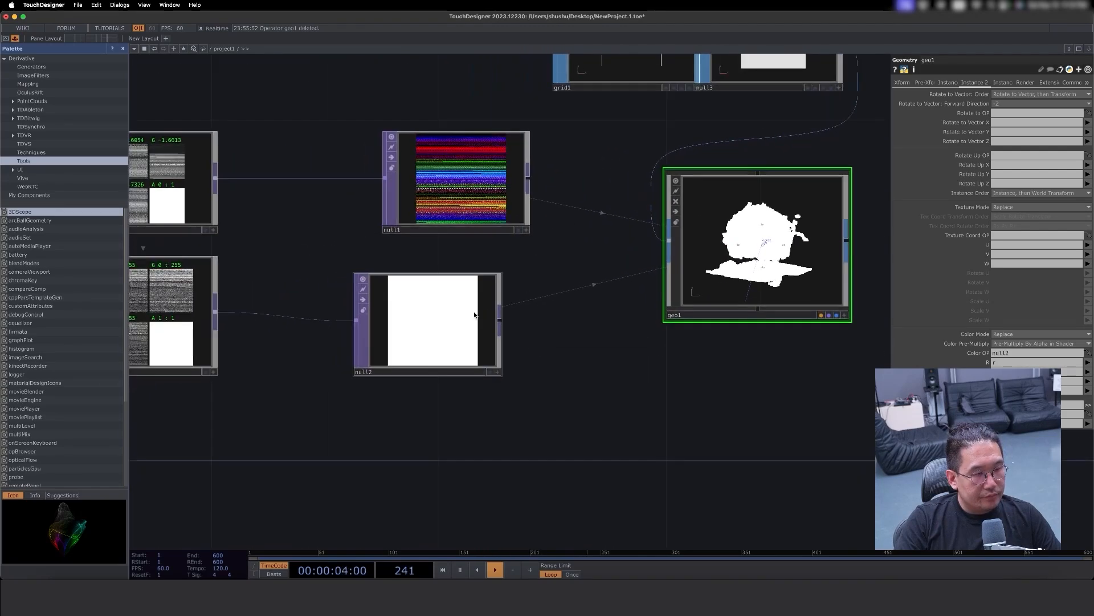
drag(476, 313, 505, 313)
- Add a Camera COMP directly below the Geometry COMP
drag(614, 331, 407, 316)
drag(650, 315, 596, 380)
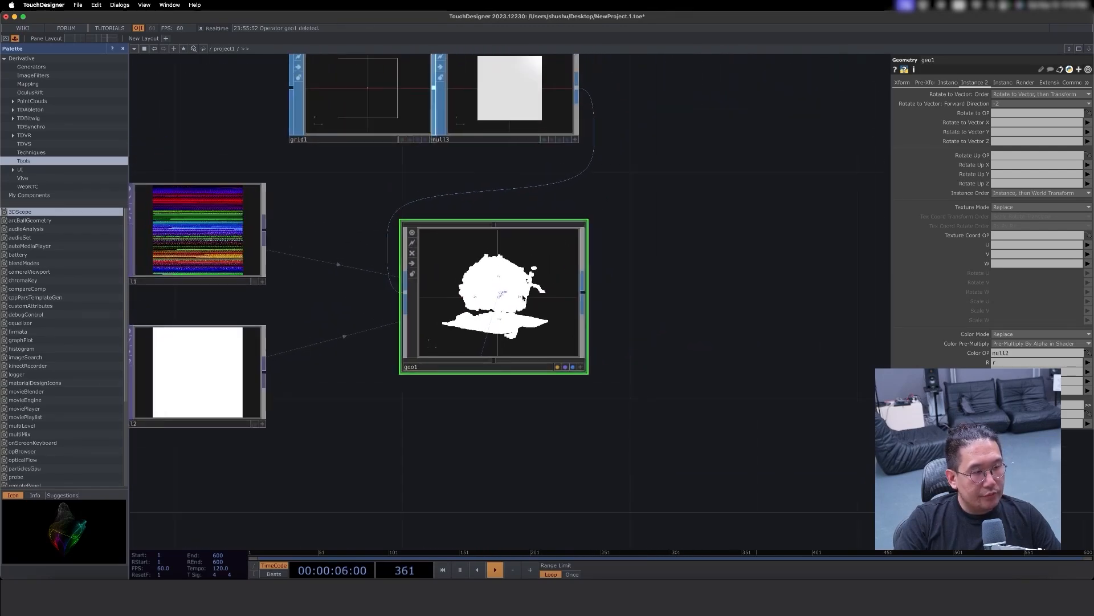
key(Tab)
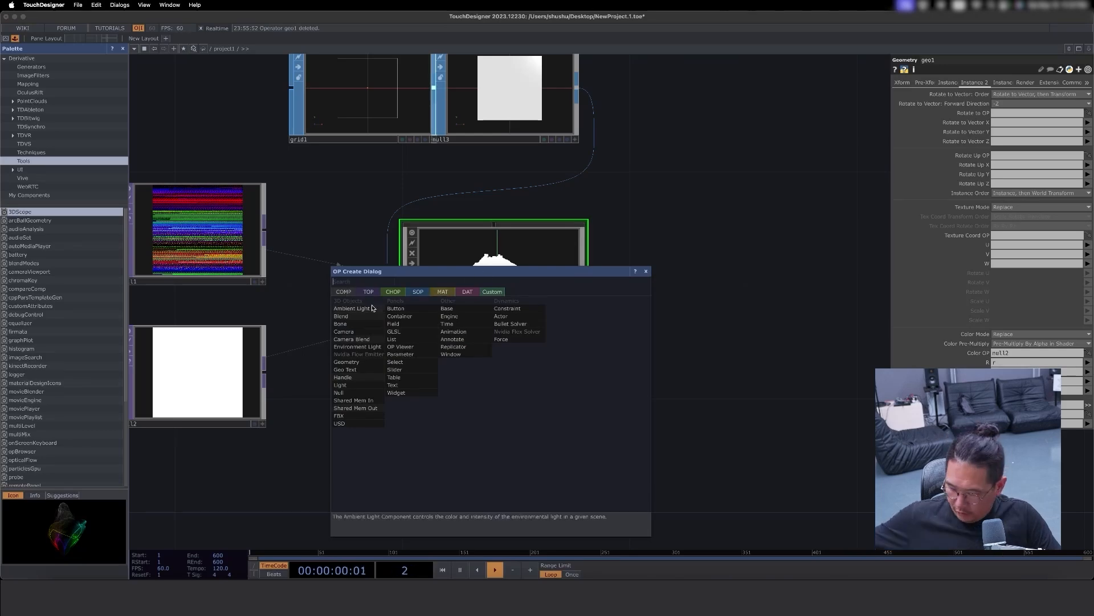
text(ca)
click(355, 332)
click(495, 412)
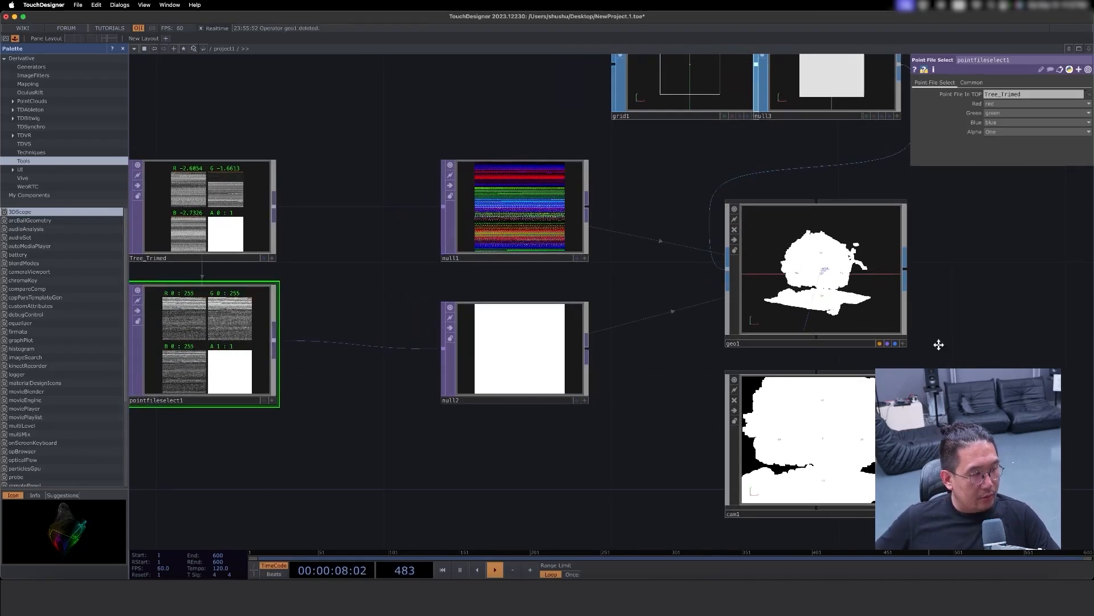
- Move pointfileselect1 to the left and insert a Math TOP between it and null2
drag(939, 344, 942, 340)
drag(515, 434, 706, 417)
drag(337, 328, 166, 328)
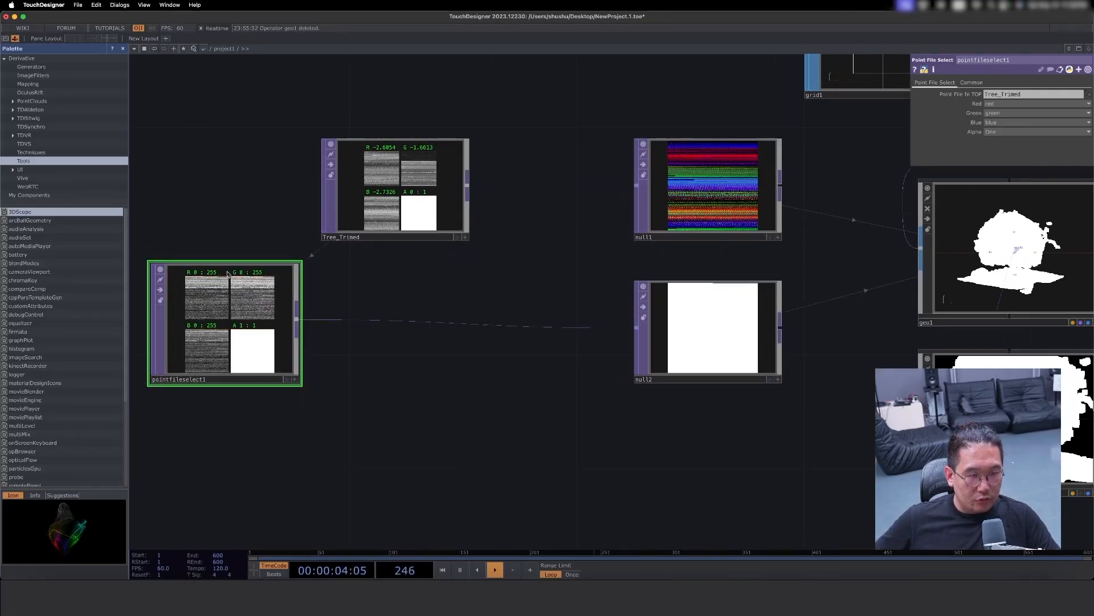
right_click(299, 322)
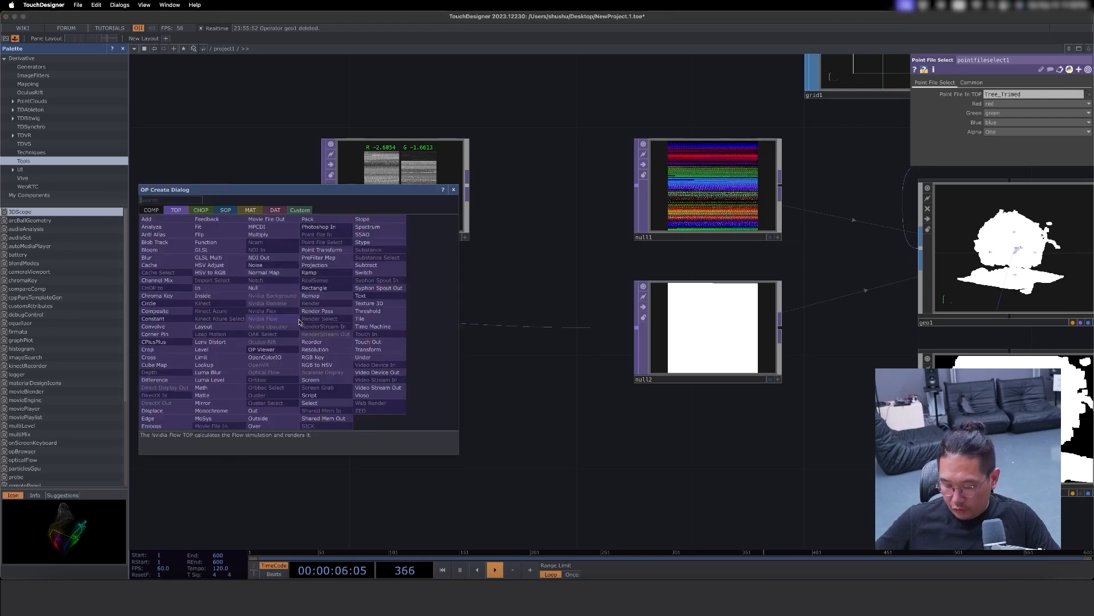
text(m)
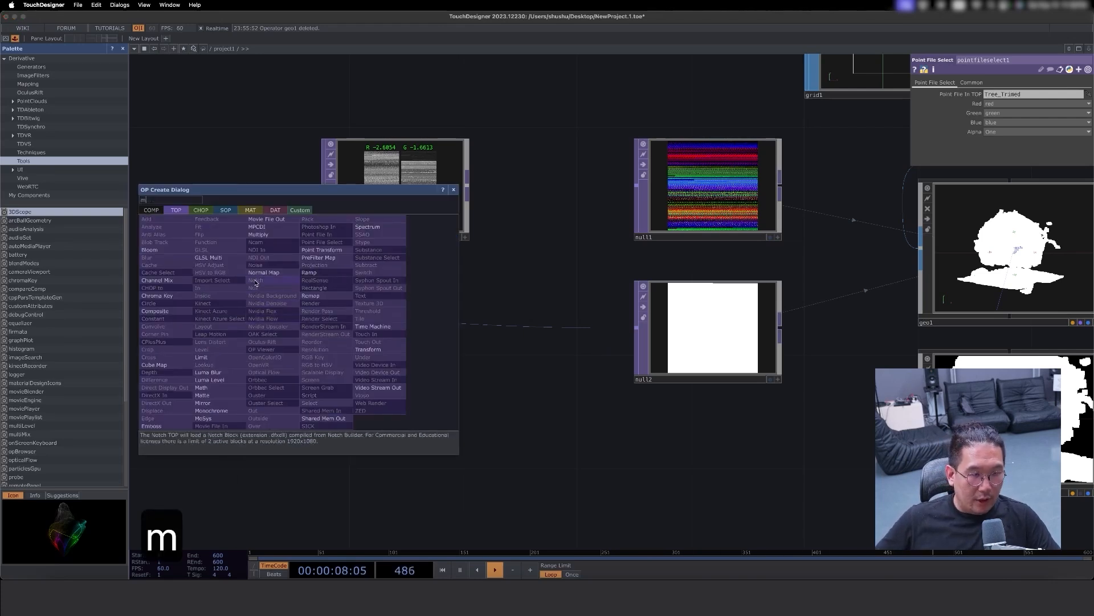
text(a)
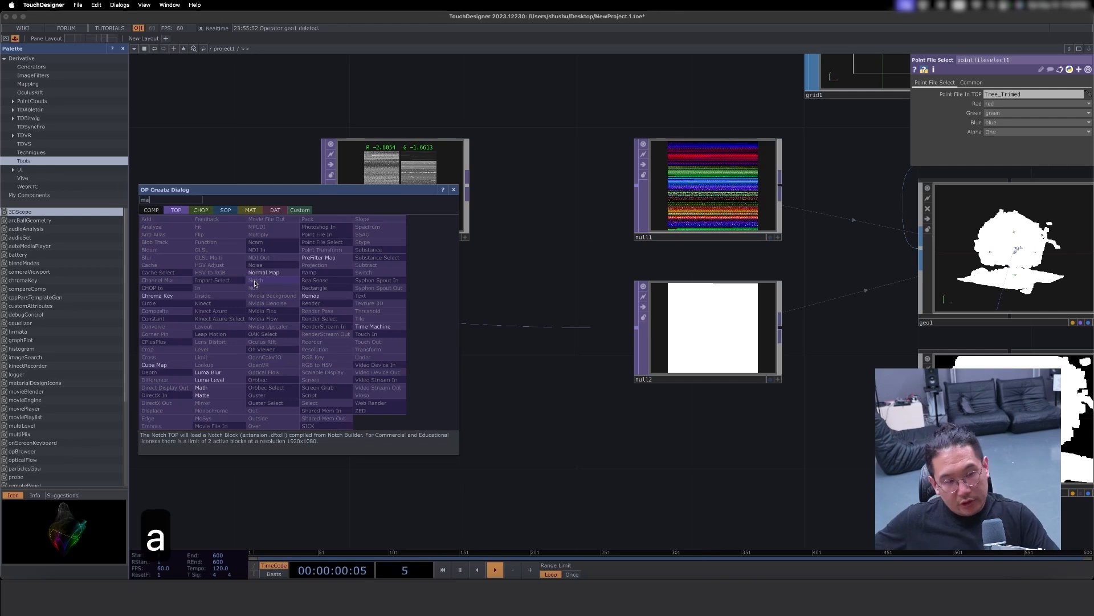
click(200, 387)
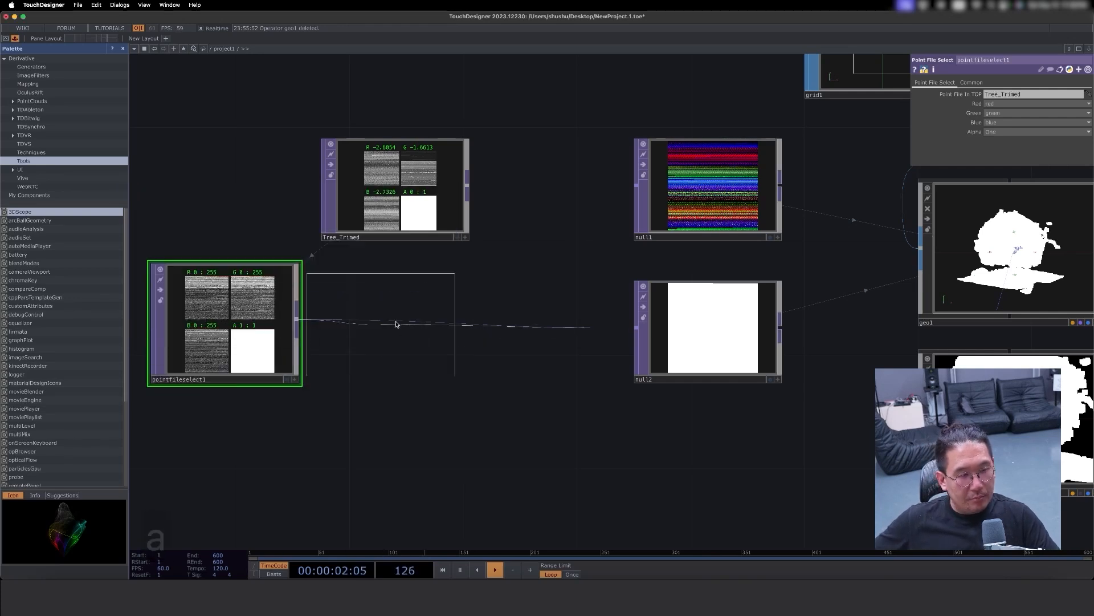
click(405, 322)
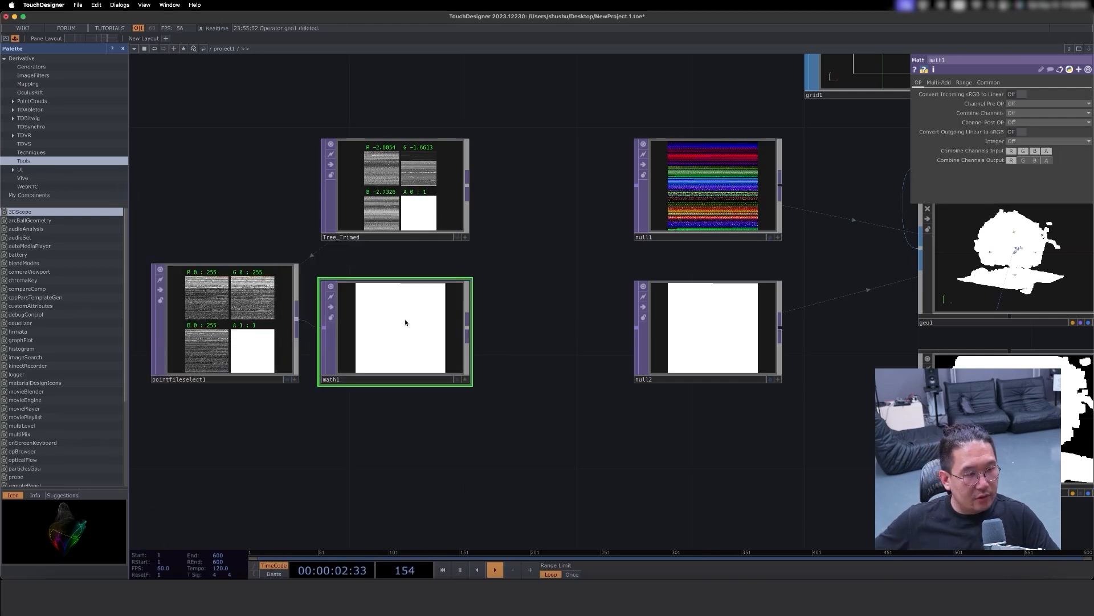
- Set the upper From Range limits of the Math TOP to 255 for R, G and B
click(965, 83)
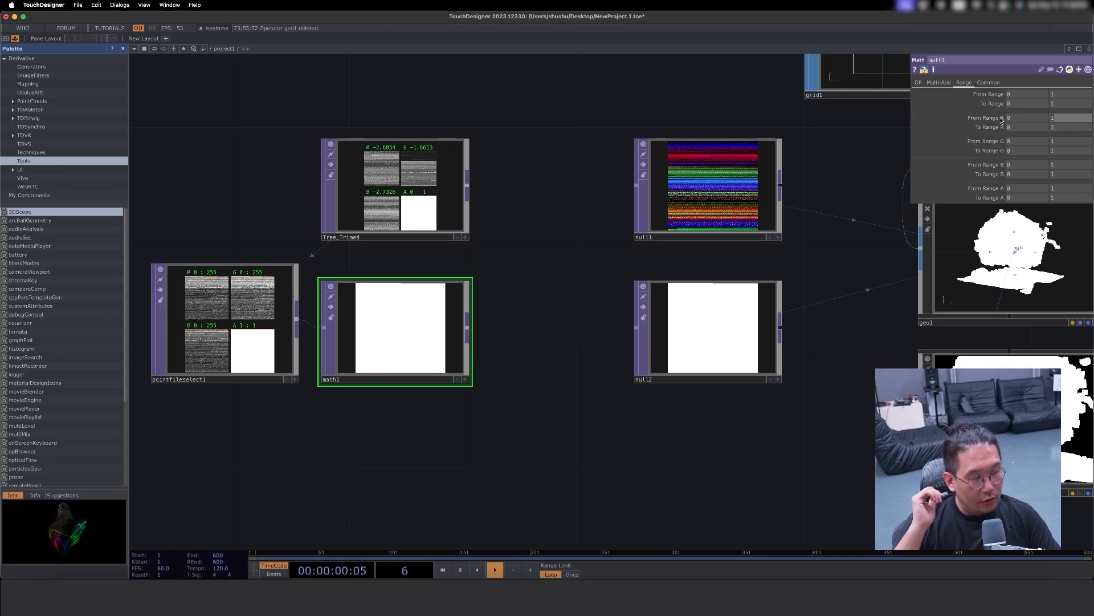
text(255)
key(Tab)
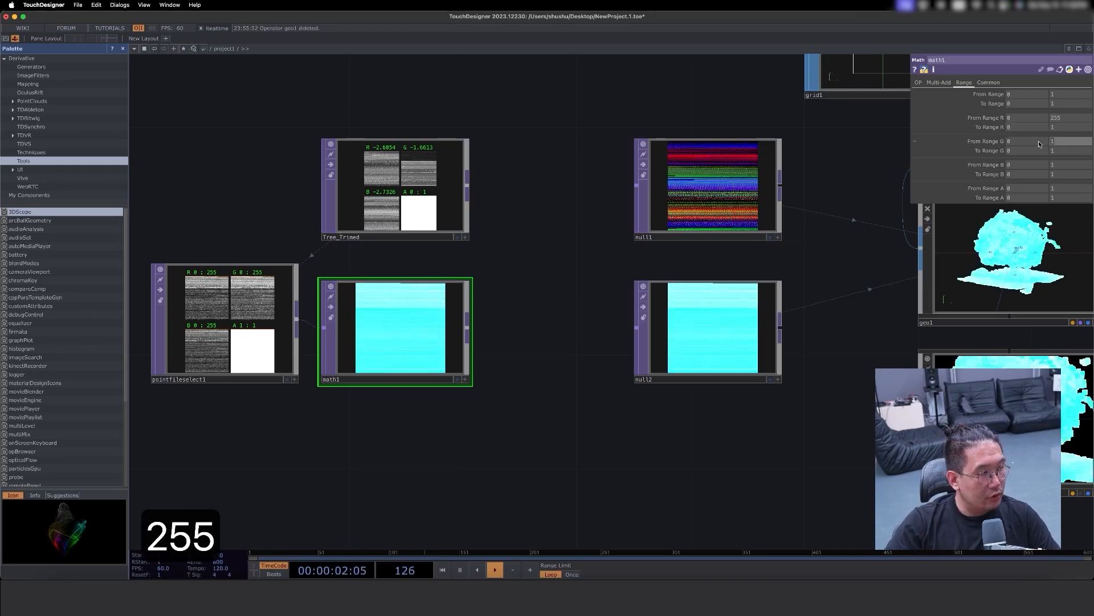
text(255)
key(Tab)
text(255)
key(Return)
- Set the Grid SOP's size to 0.01 by 0.01
drag(771, 271, 310, 283)
drag(782, 339, 709, 402)
drag(402, 151, 287, 151)
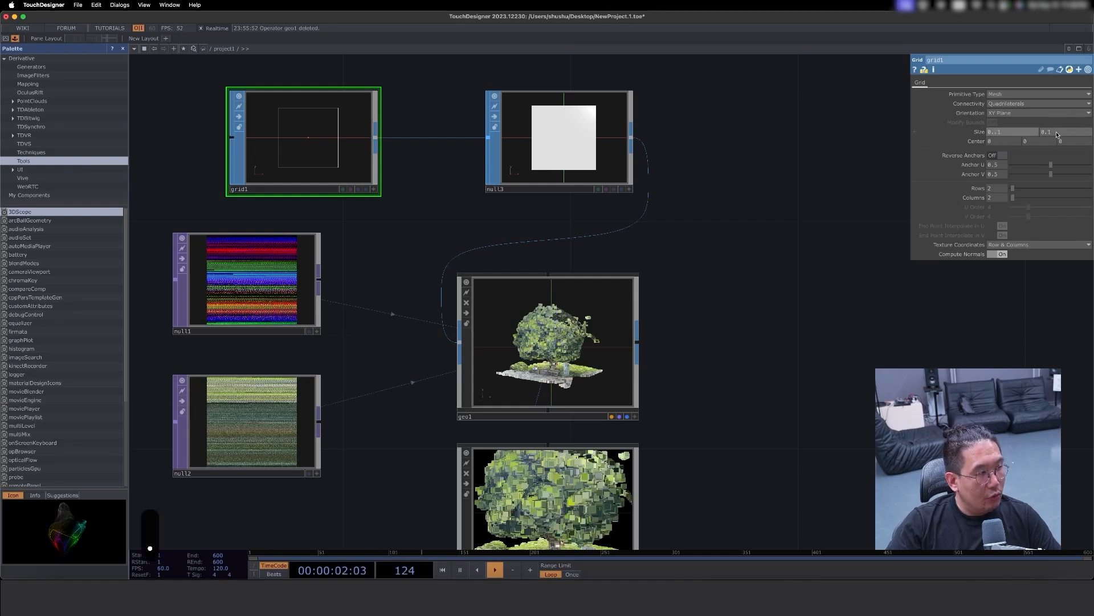
key(BackSpace)
text(0)
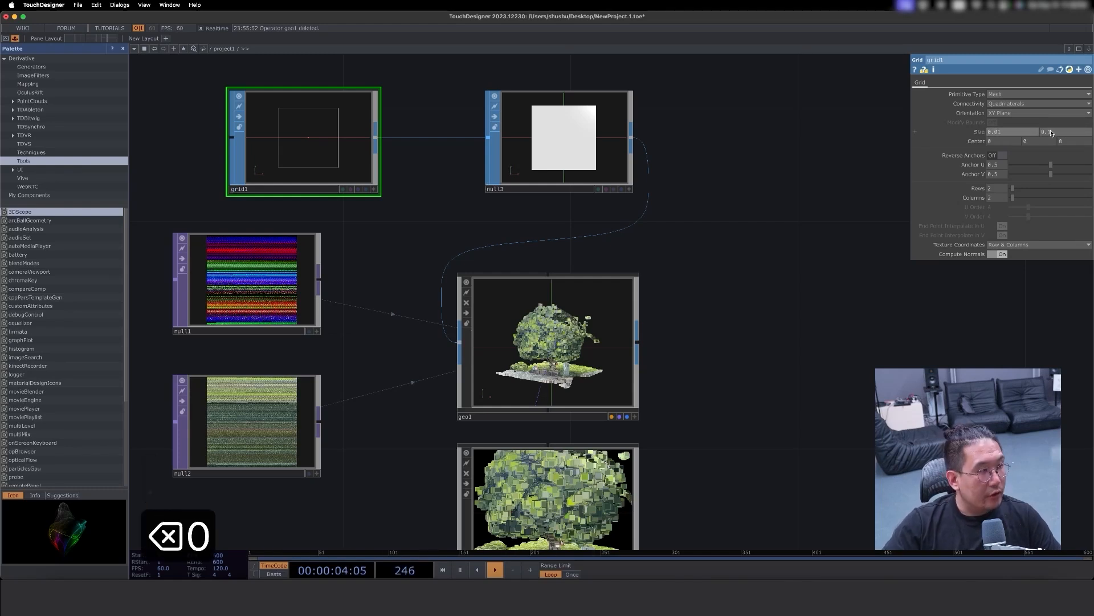
click(1049, 134)
text(0)
- Activate the Geometry COMP's viewer to inspect the point cloud, and delete the Camera COMP below it
drag(761, 293, 781, 262)
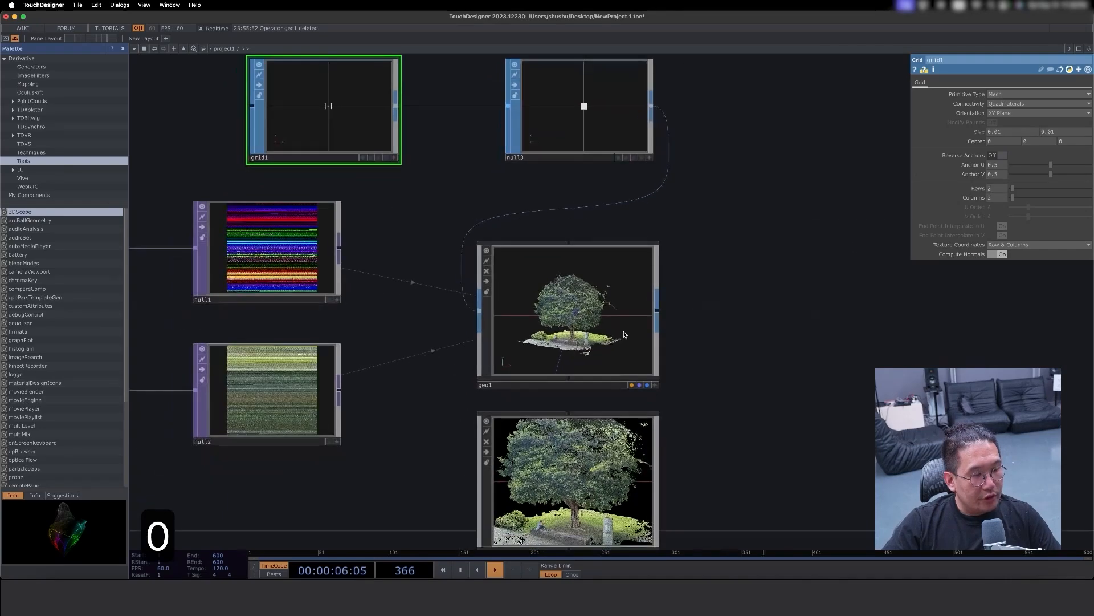
scroll(610, 336, up, 4)
click(682, 406)
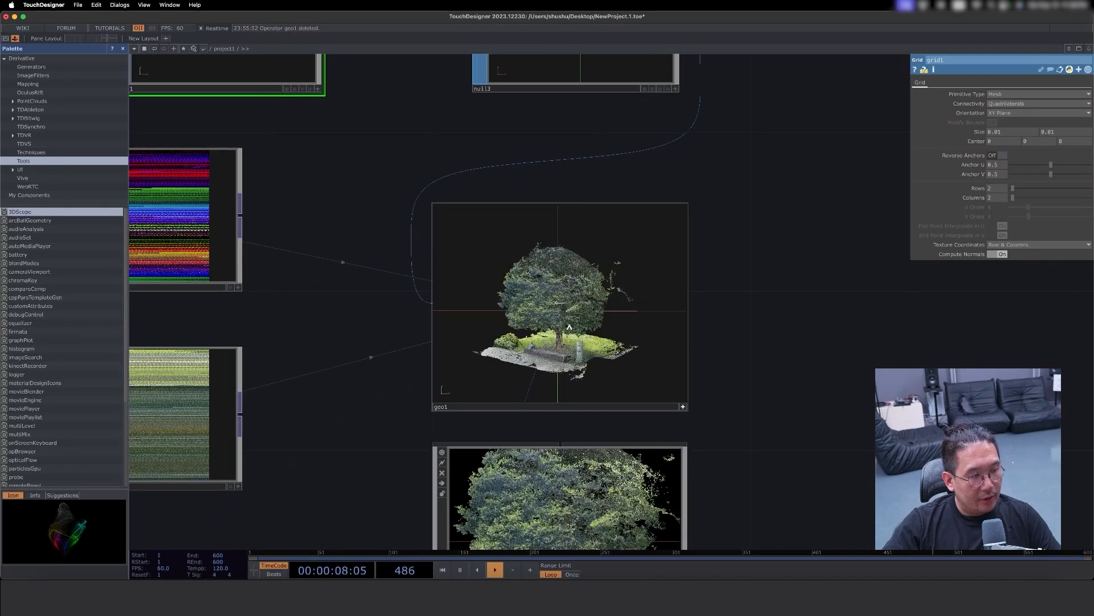
scroll(684, 365, down, 5)
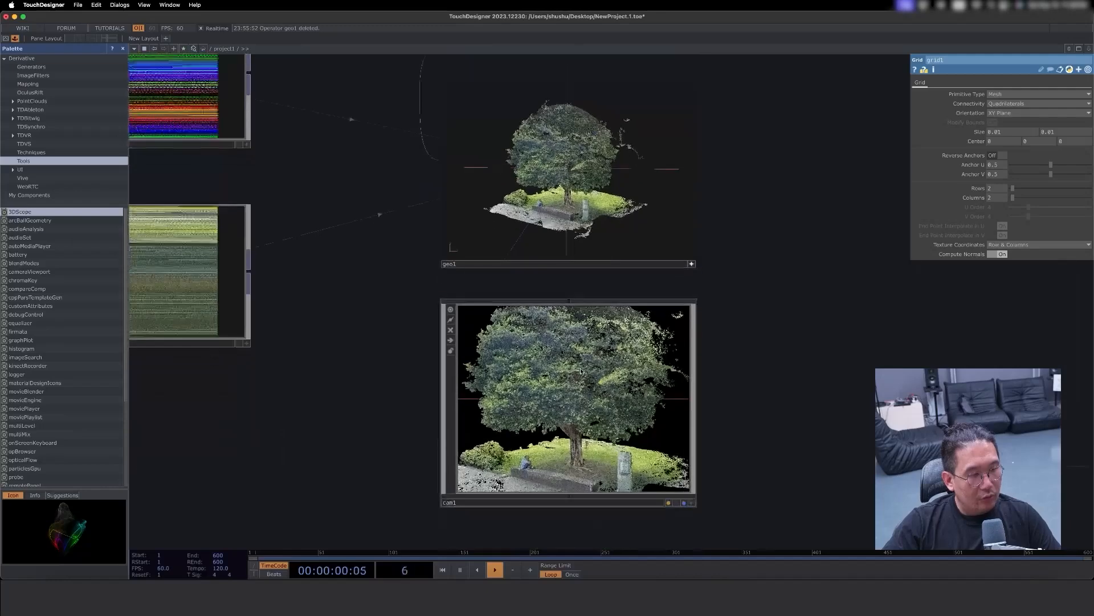
click(631, 367)
key(Delete)
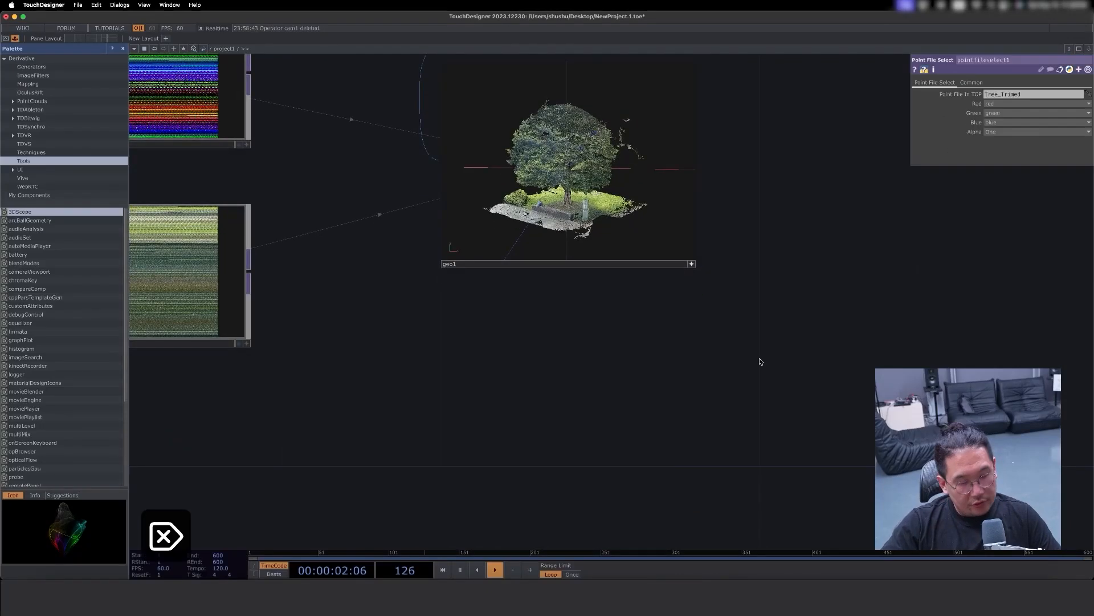
- Open the Geometry COMP's viewer in a separate floating window and place it above and left of the node
scroll(772, 420, up, 3)
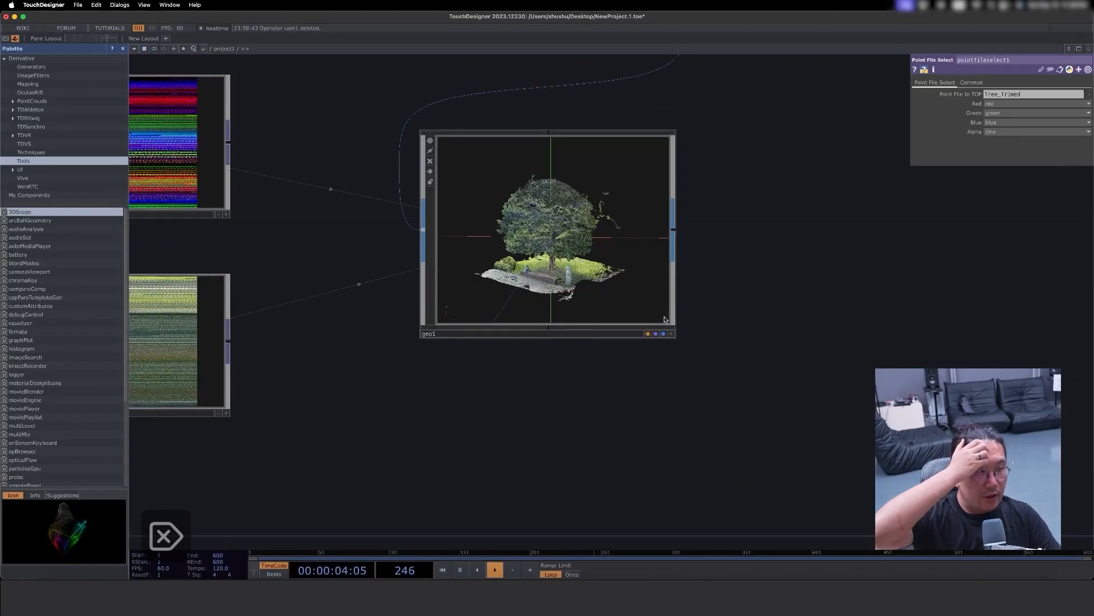
right_click(584, 154)
click(606, 209)
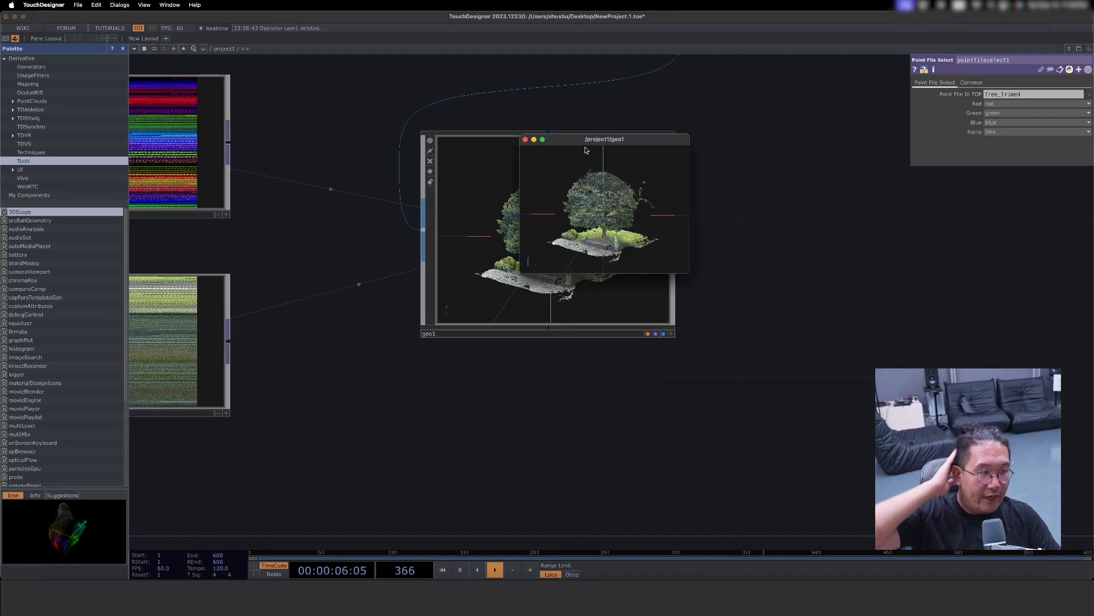
drag(568, 134, 355, 55)
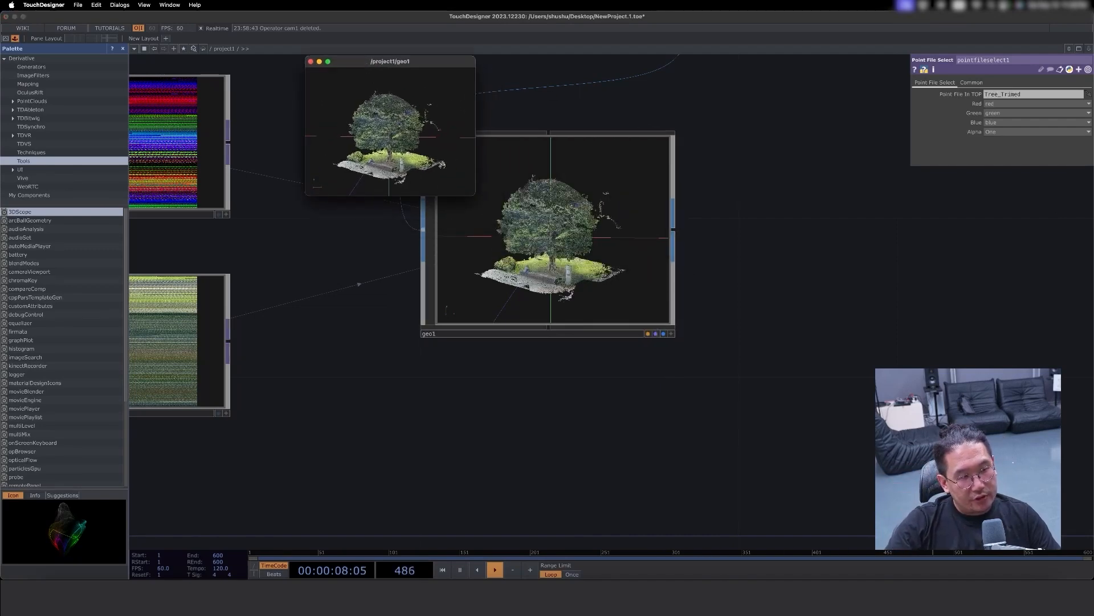
- Enlarge the floating geometry viewer window and examine the tree point cloud up close and from several sides
drag(473, 196, 1025, 580)
drag(844, 438, 644, 466)
scroll(644, 465, up, 6)
drag(798, 461, 697, 407)
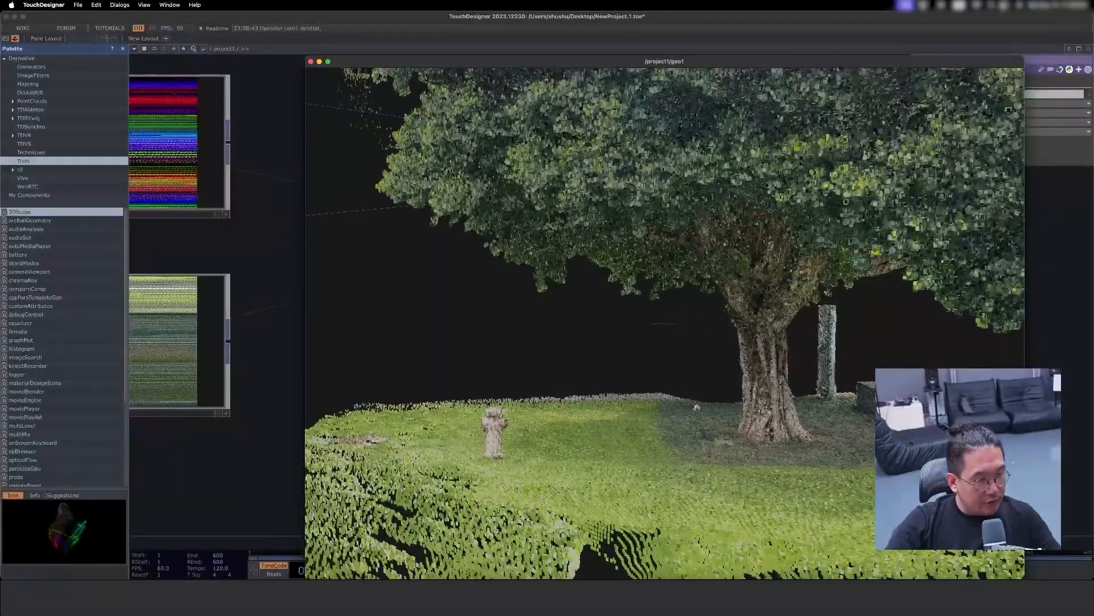
scroll(696, 407, up, 6)
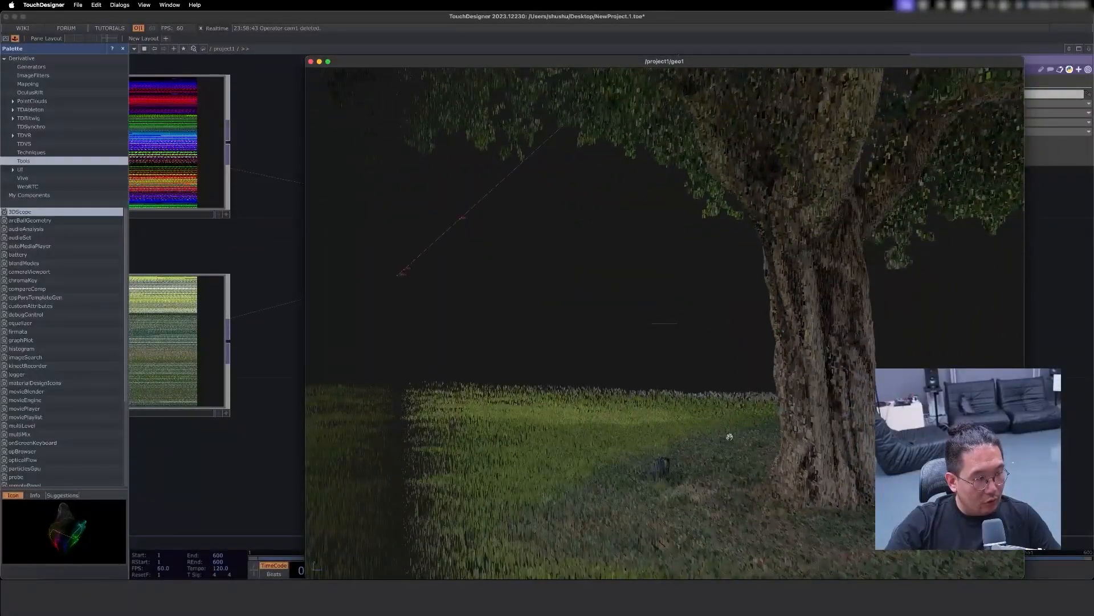
scroll(731, 437, down, 10)
drag(730, 436, 591, 434)
scroll(823, 388, up, 6)
scroll(822, 388, up, 3)
drag(822, 389, 629, 112)
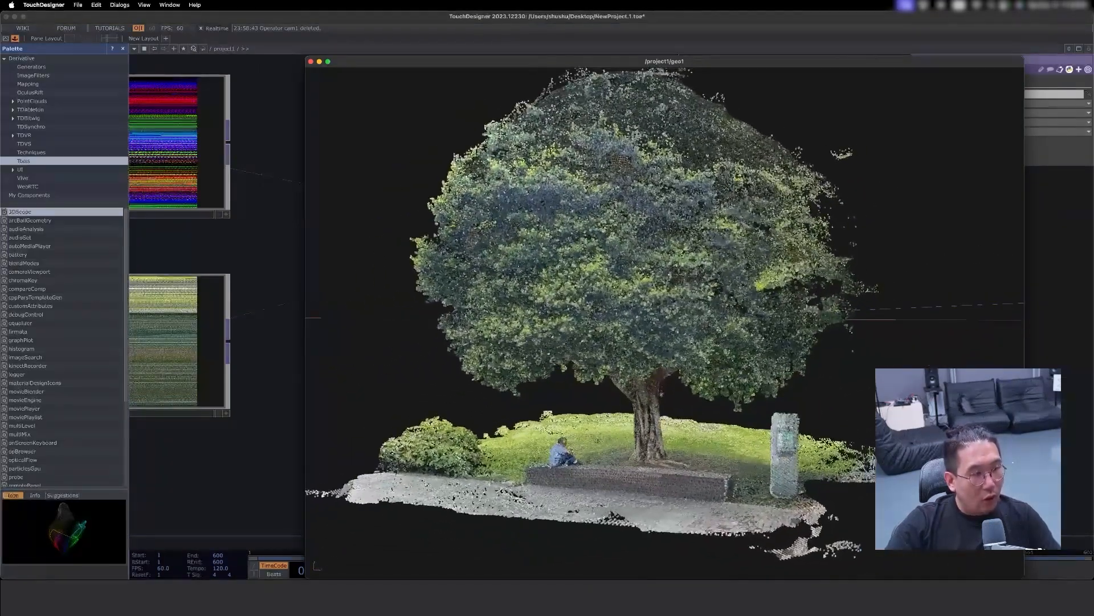
- Move the floating viewer window aside so the Grid, Null and Geometry nodes are uncovered in the network
drag(620, 69, 265, 125)
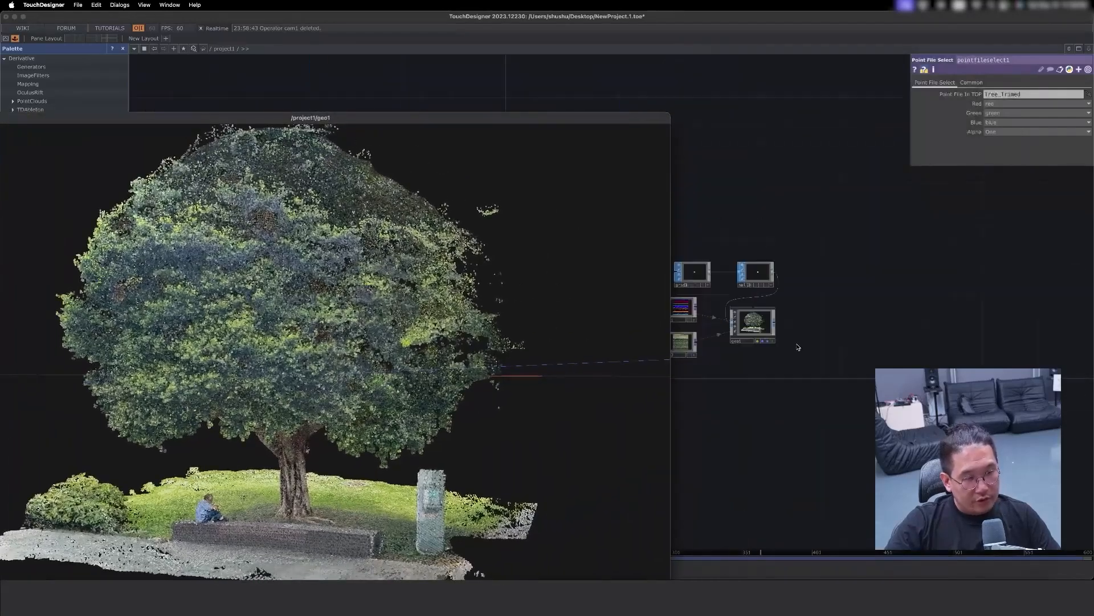
key(u)
key(i)
drag(922, 295, 1086, 341)
drag(785, 256, 745, 217)
drag(596, 117, 536, 73)
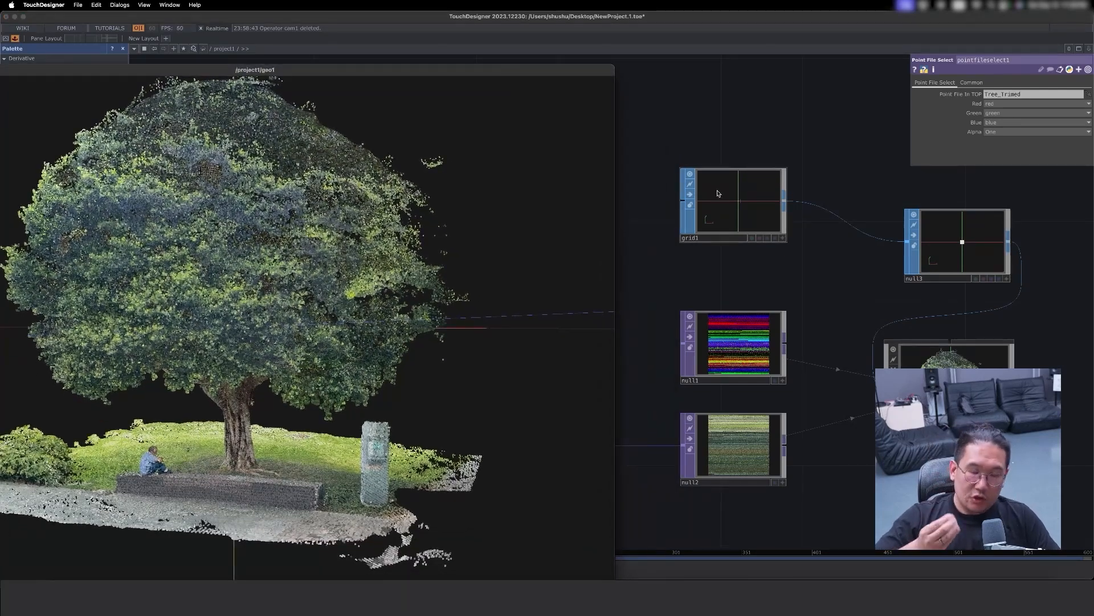
- Move the Grid SOP up to make room and add a Box SOP directly below it
drag(721, 204, 706, 159)
key(Tab)
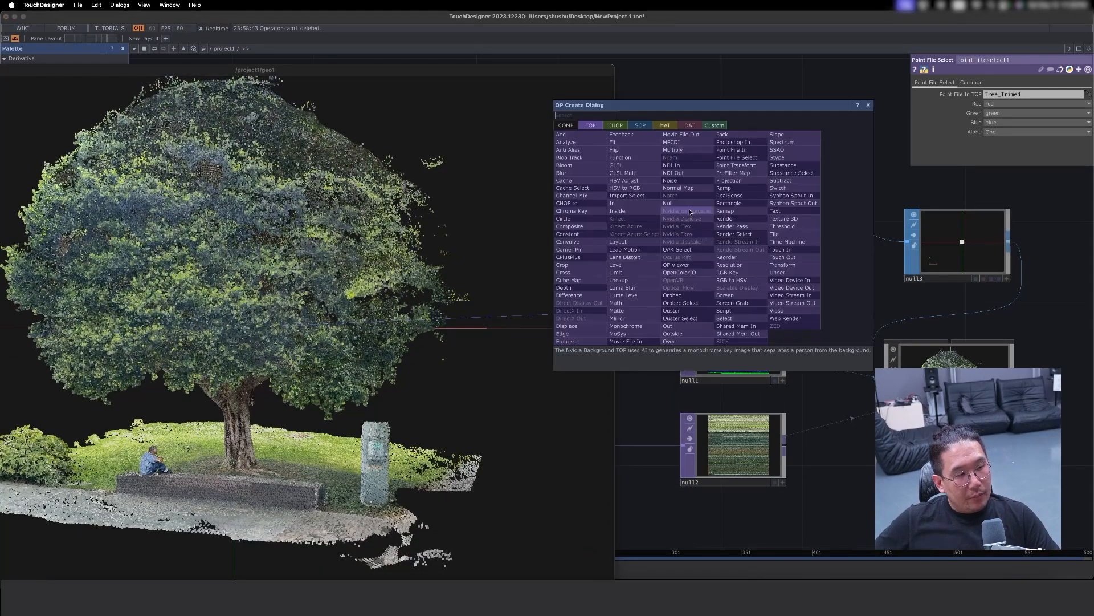
click(637, 125)
text(no)
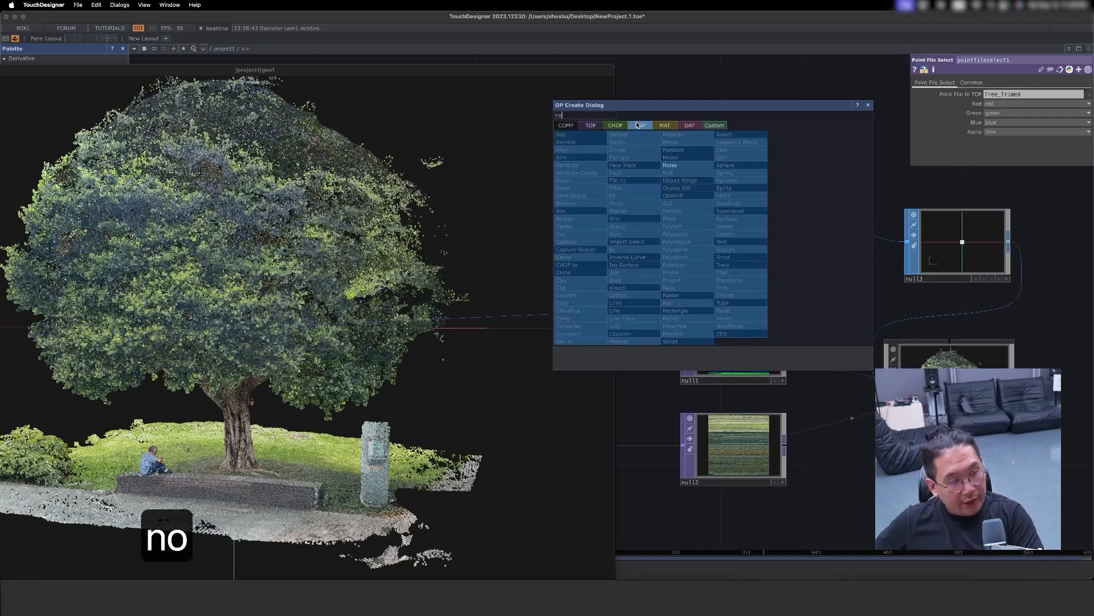
key(BackSpace)
key(BackSpace)
text(box)
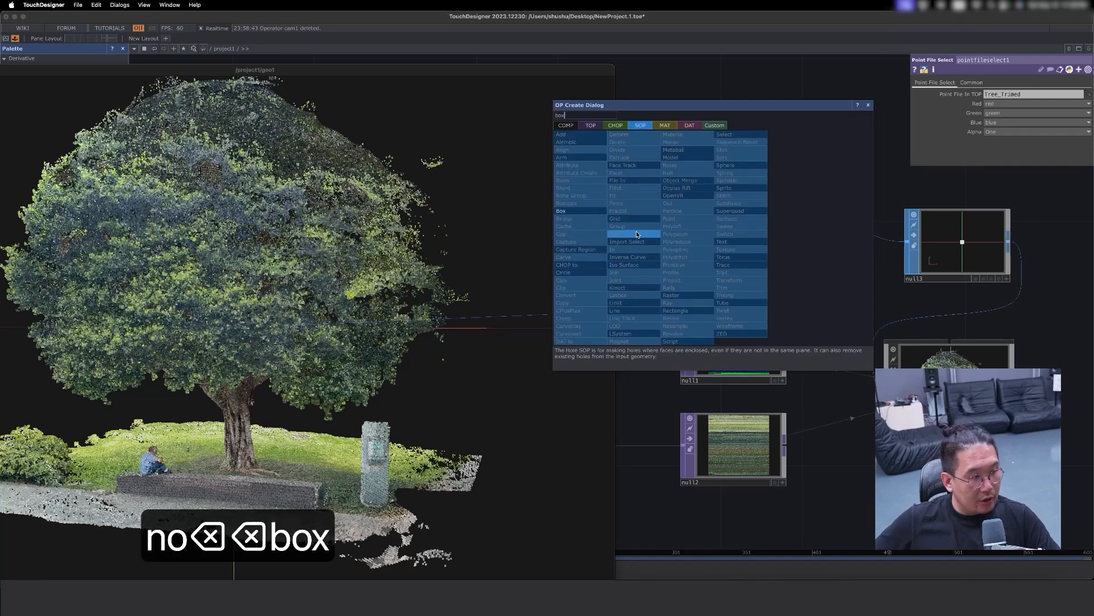
click(598, 211)
click(715, 246)
- Set the Box SOP's size to 0.01 by 0.01 by 0.01, matching the Grid SOP's dimensions
click(715, 171)
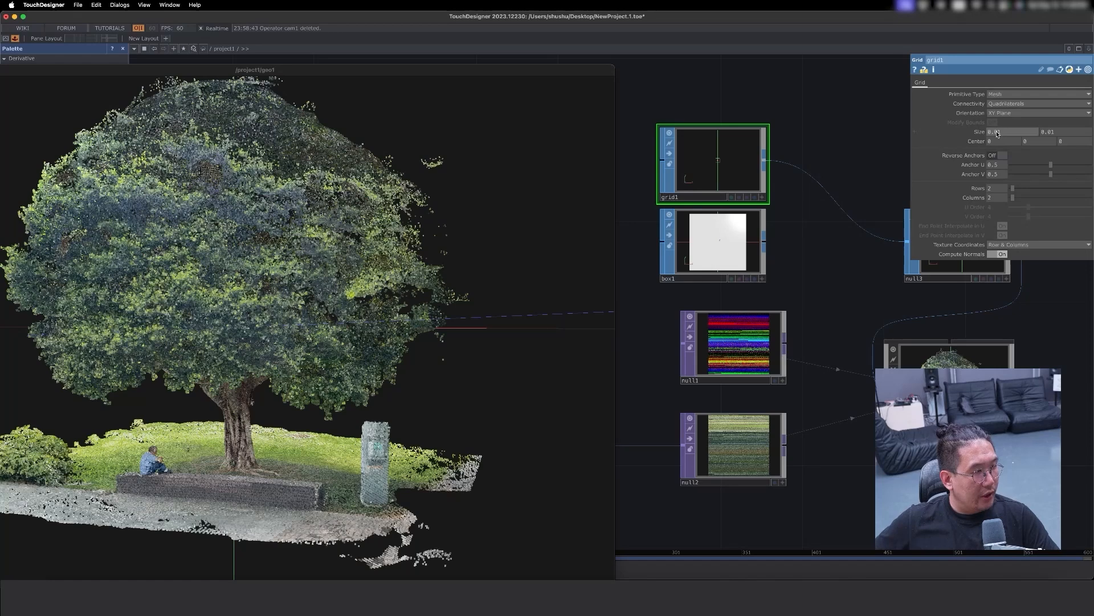
click(734, 261)
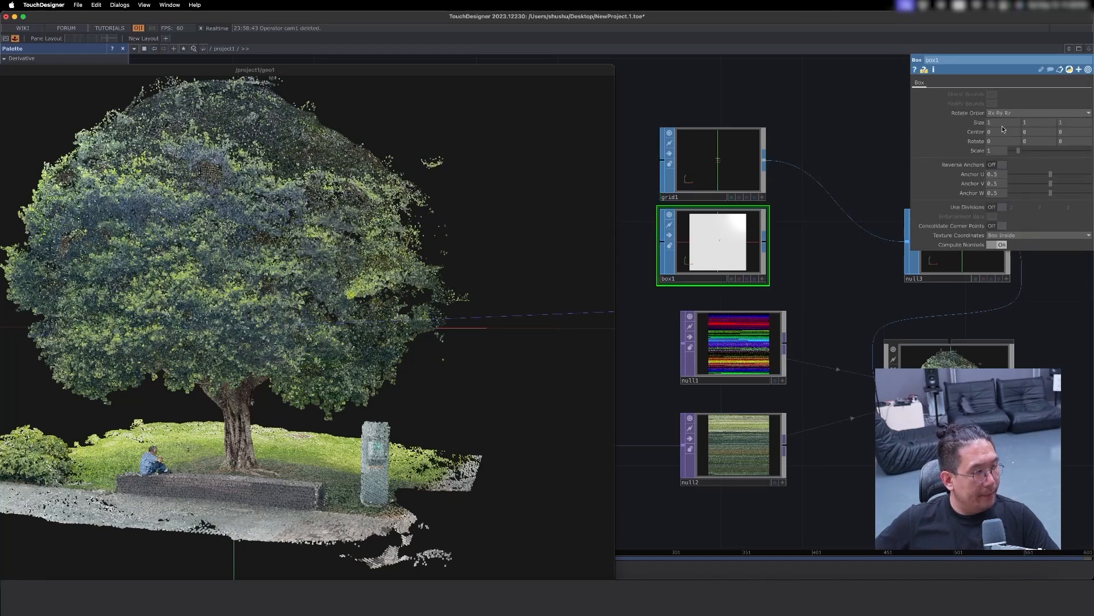
text(0.01)
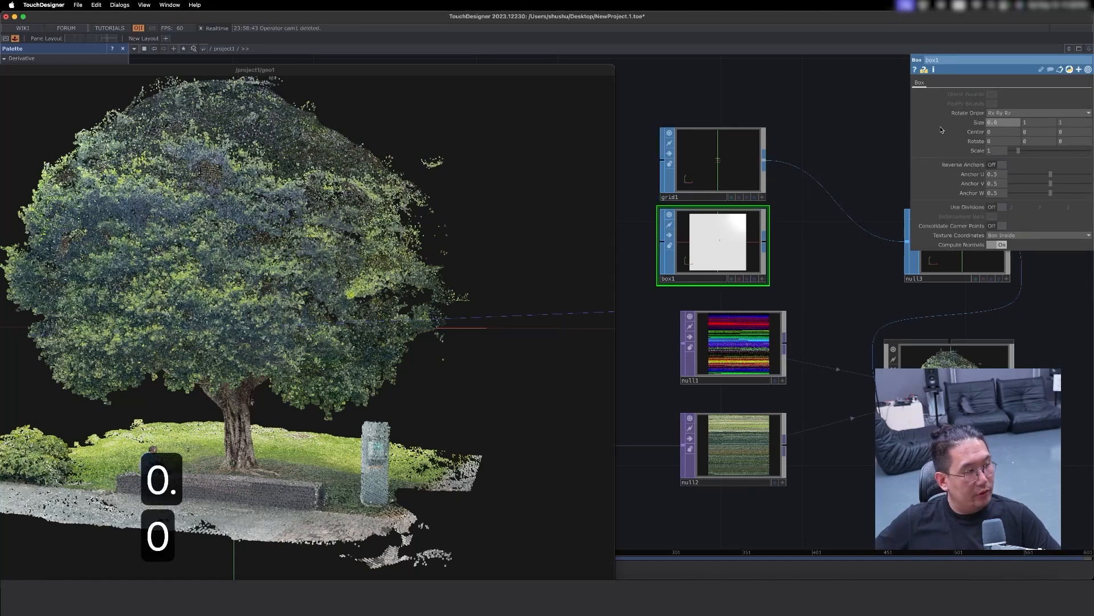
key(Tab)
text(0.01)
key(Tab)
text(0.01)
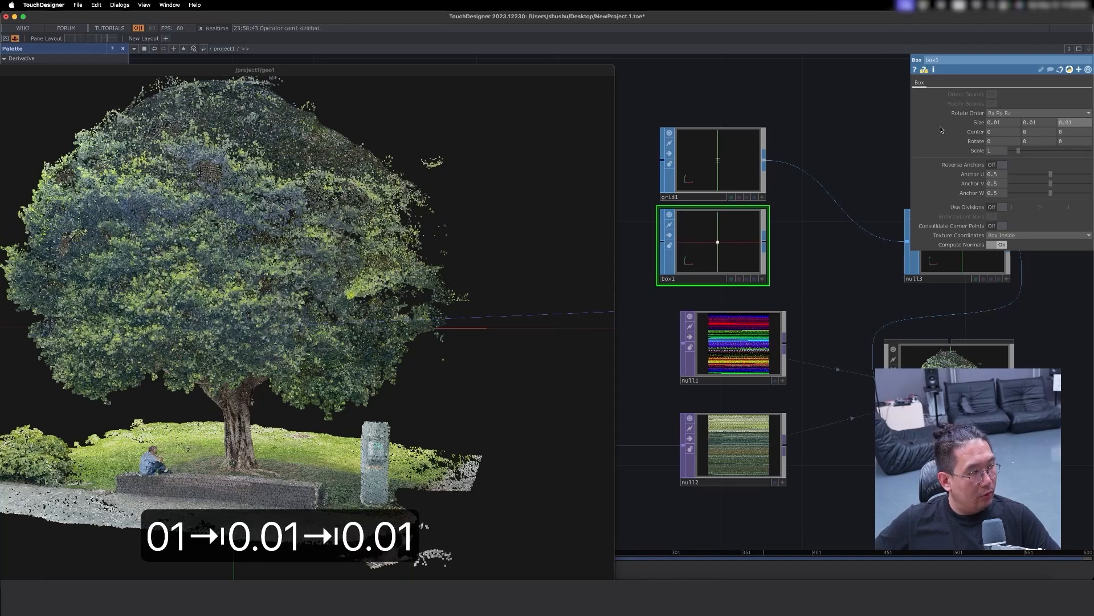
key(Return)
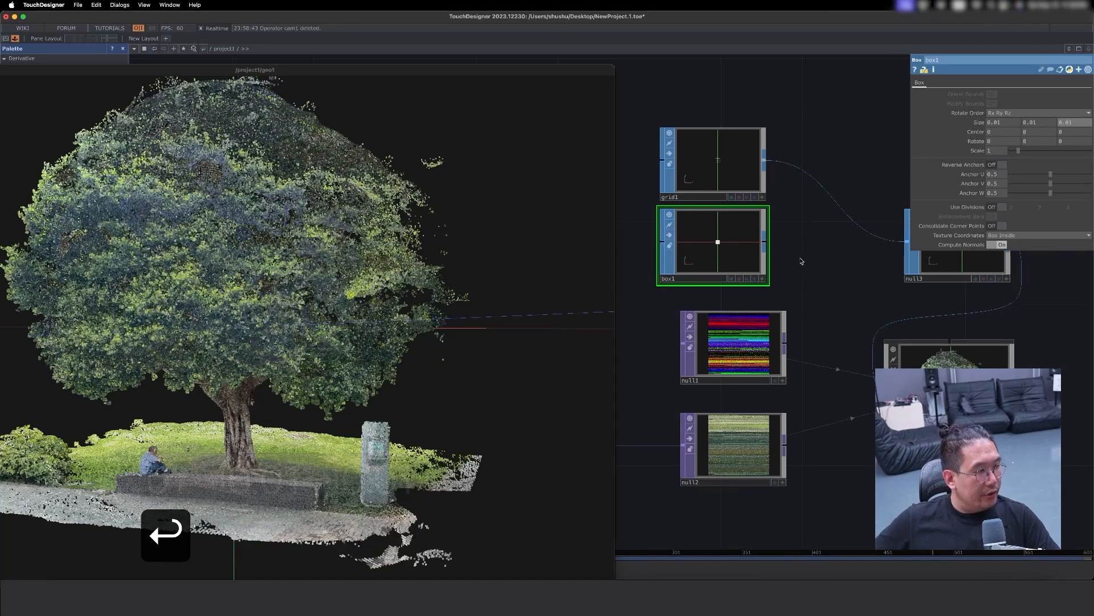
- Display the box as a wireframe in its node viewer and connect the Box SOP to null3 in place of the grid
click(765, 282)
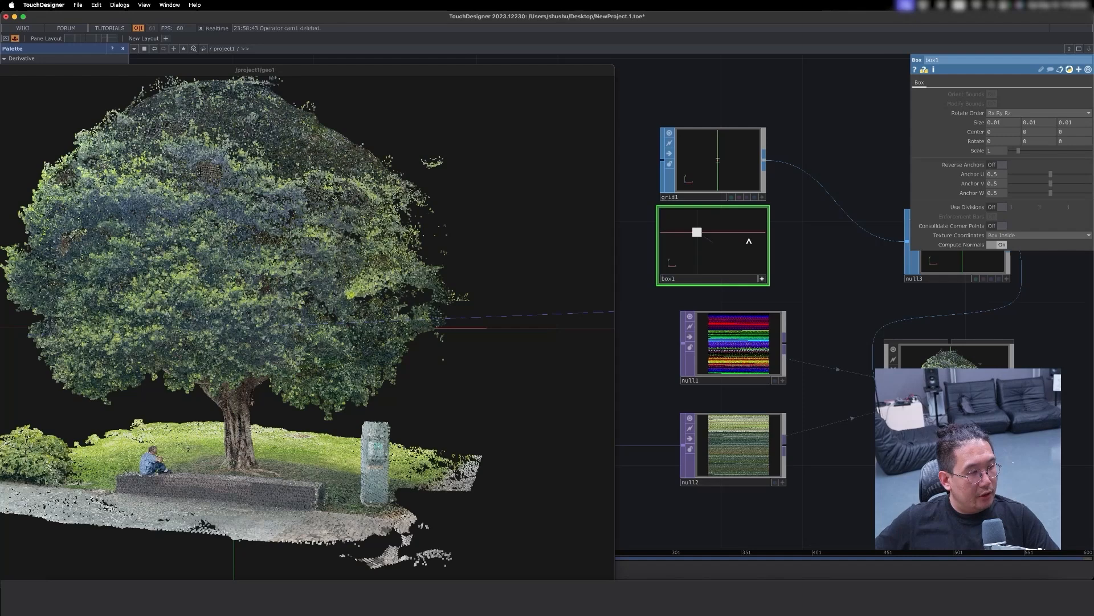
key(w)
drag(713, 251, 711, 246)
click(762, 279)
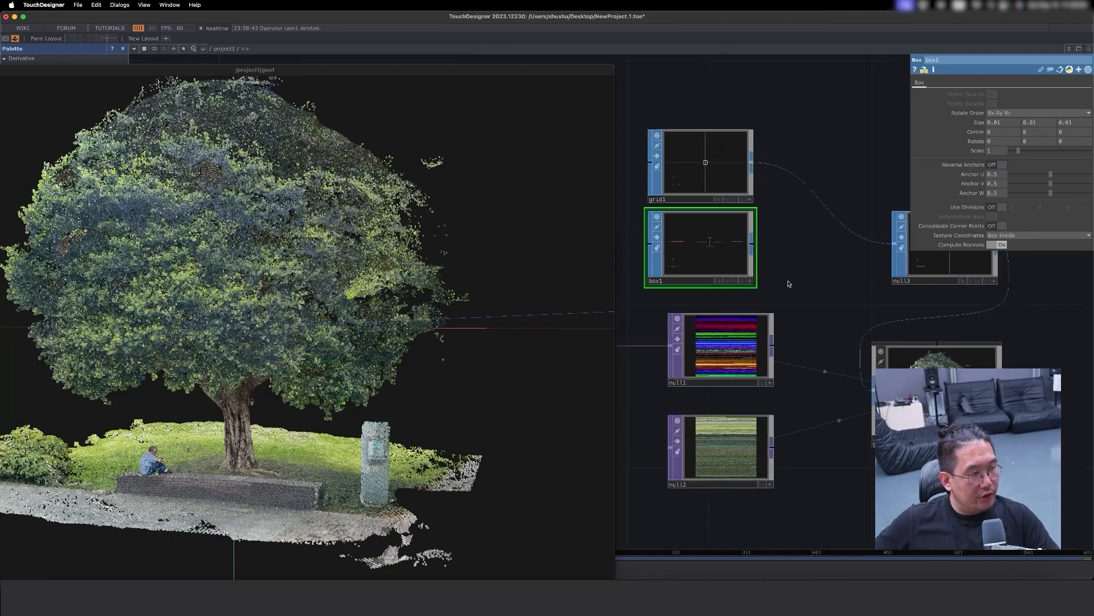
drag(732, 245, 859, 251)
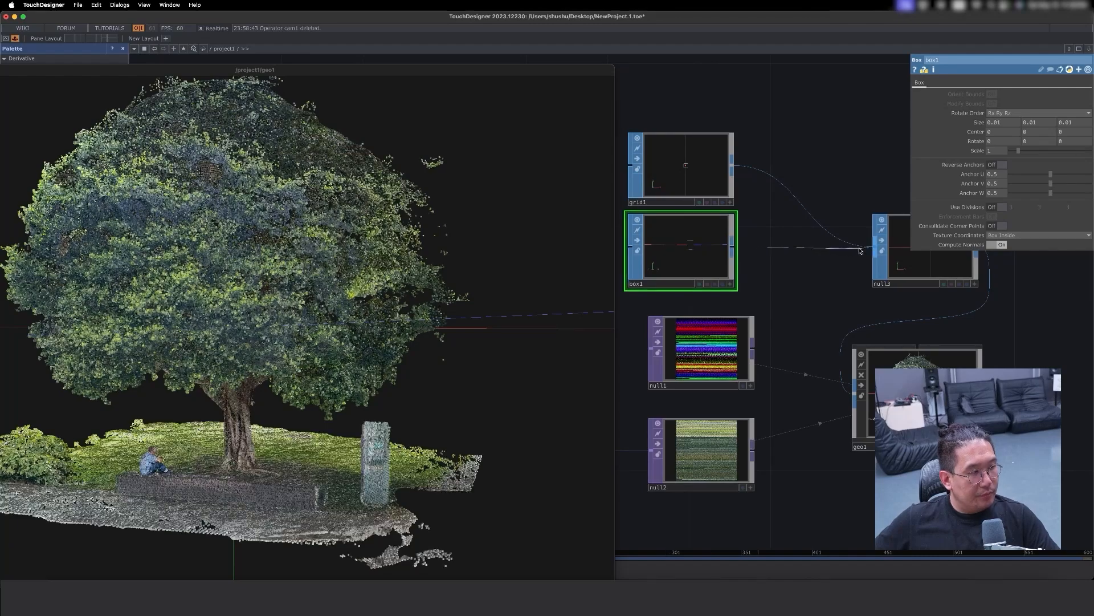
- Examine the box-instanced tree in the floating viewer, from close-up cubes in the foliage to the whole tree from different sides
drag(354, 303, 400, 334)
scroll(296, 292, up, 10)
scroll(399, 335, down, 3)
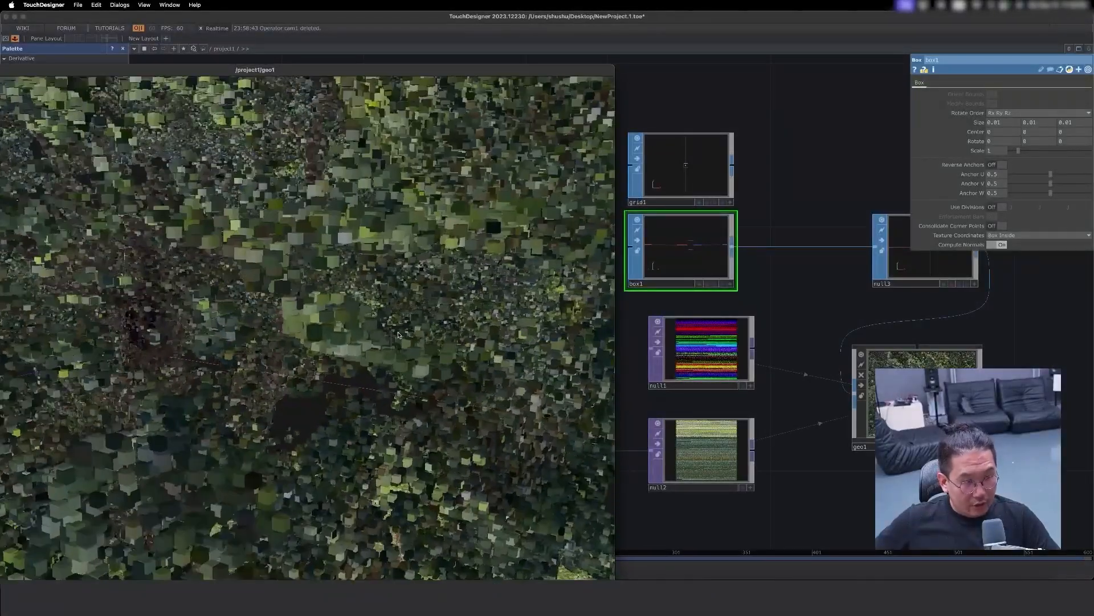
scroll(399, 335, down, 6)
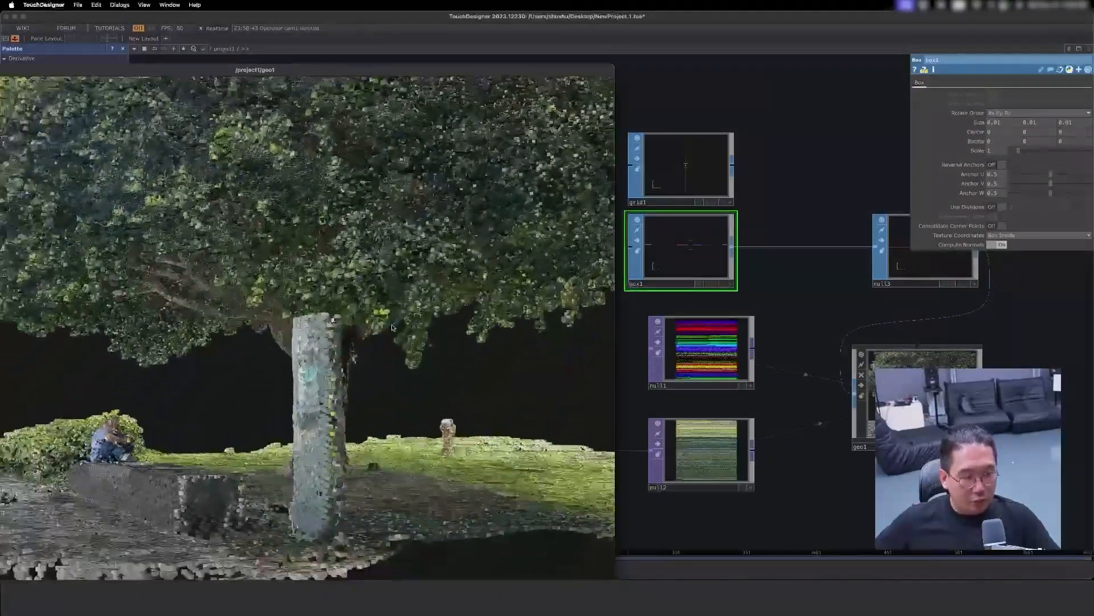
drag(392, 328, 364, 437)
scroll(404, 336, up, 5)
drag(375, 392, 344, 411)
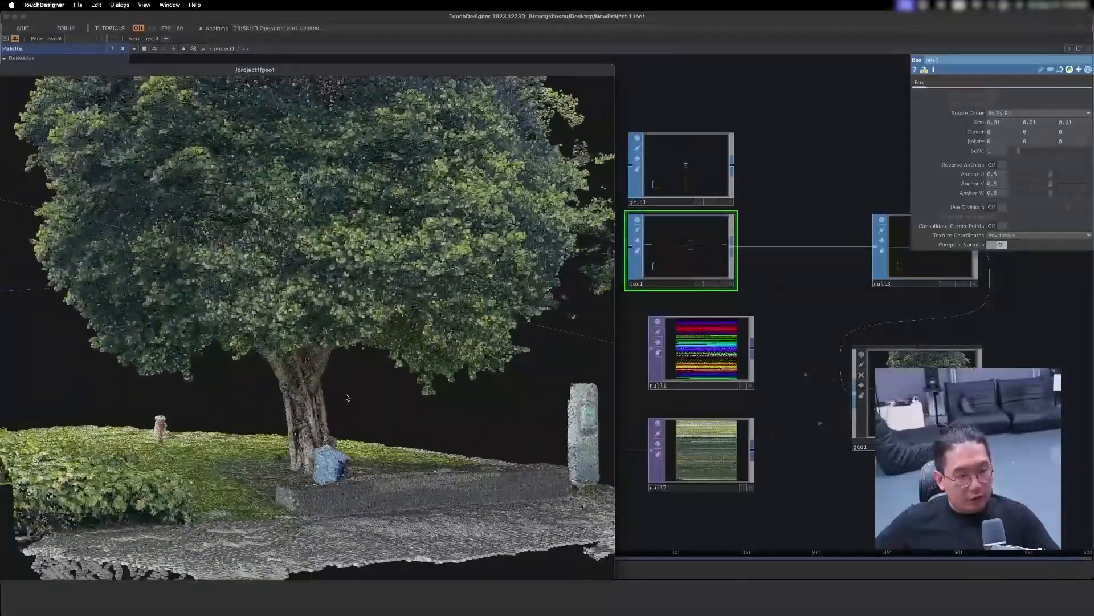
right_drag(346, 396, 350, 408)
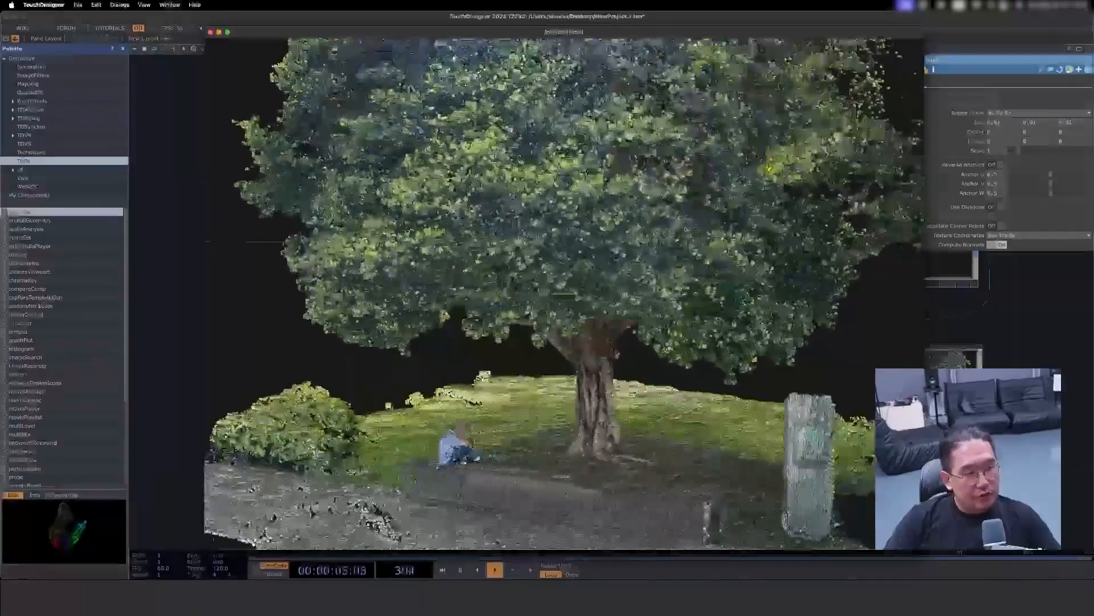
drag(687, 229, 678, 336)
scroll(656, 288, up, 2)
scroll(656, 287, down, 5)
scroll(605, 349, up, 3)
mouse_move(604, 349)
mouse_down()
mouse_move(588, 352)
mouse_move(620, 336)
mouse_move(615, 349)
mouse_up()
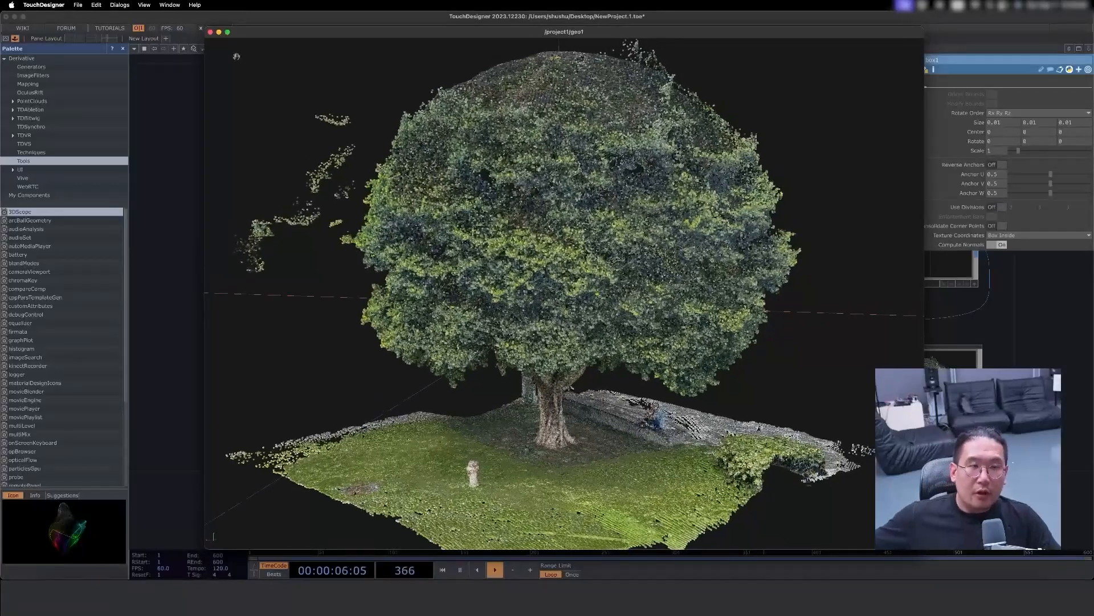